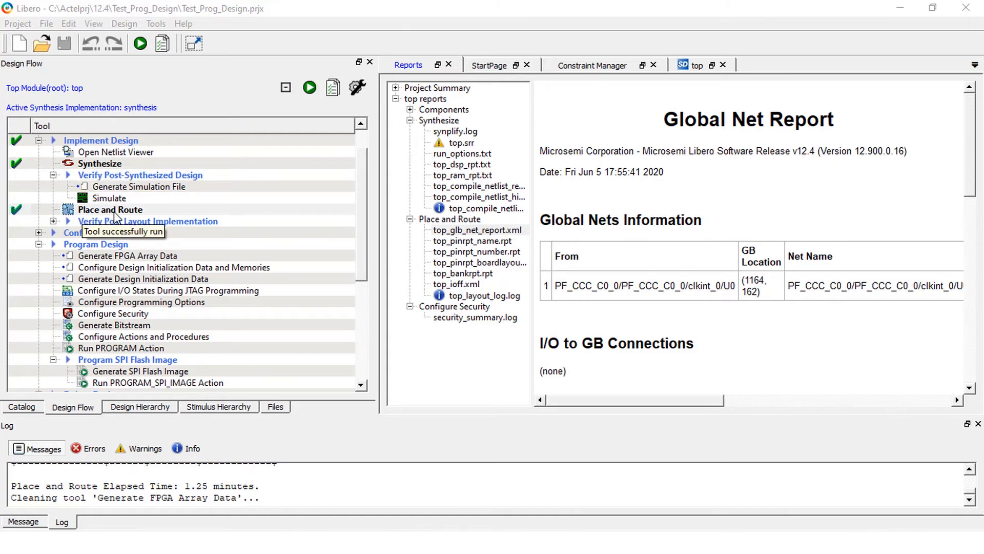
Run Generate FPGA Array Data for the top design.
{"action": "left_click", "coordinate": [134, 256]}
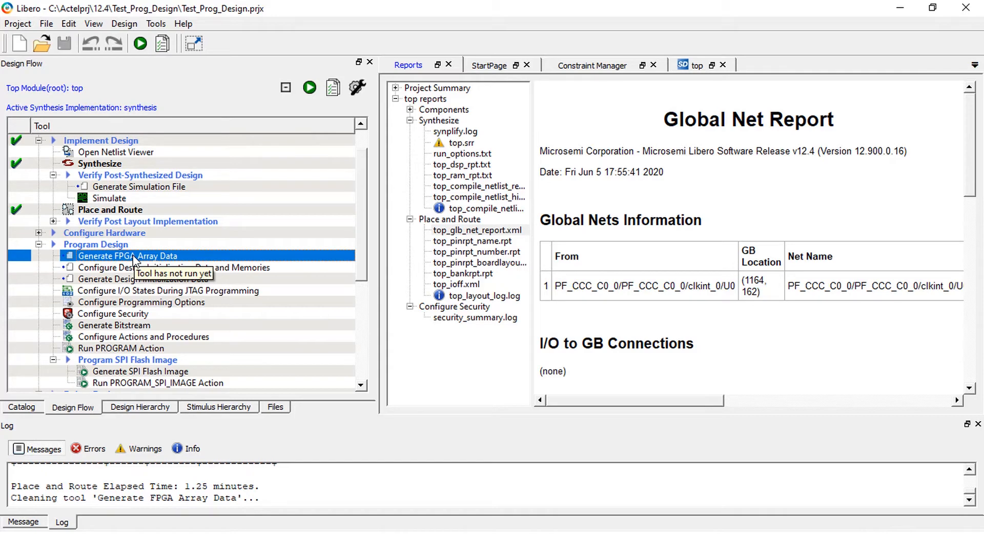
{"action": "right_click", "coordinate": [134, 257]}
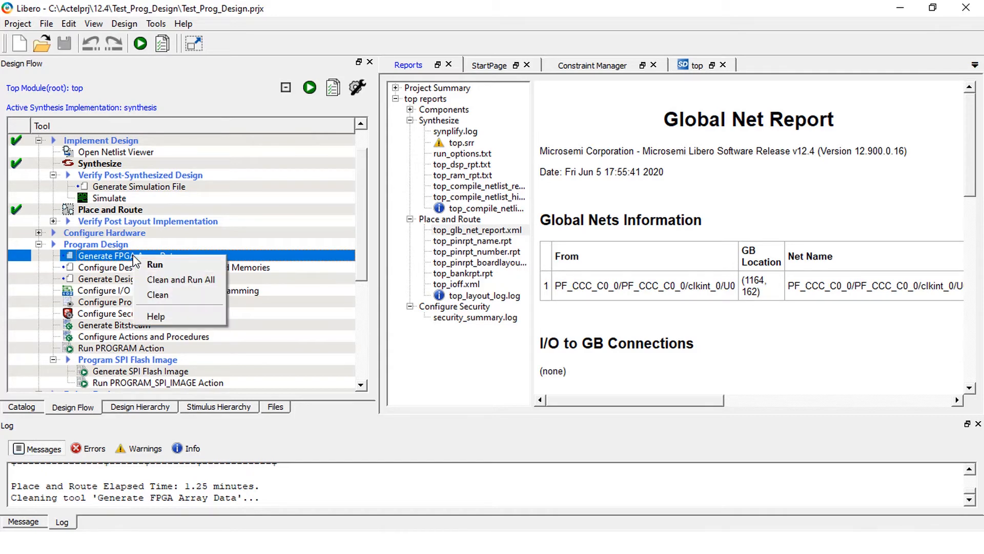
{"action": "left_click", "coordinate": [154, 265]}
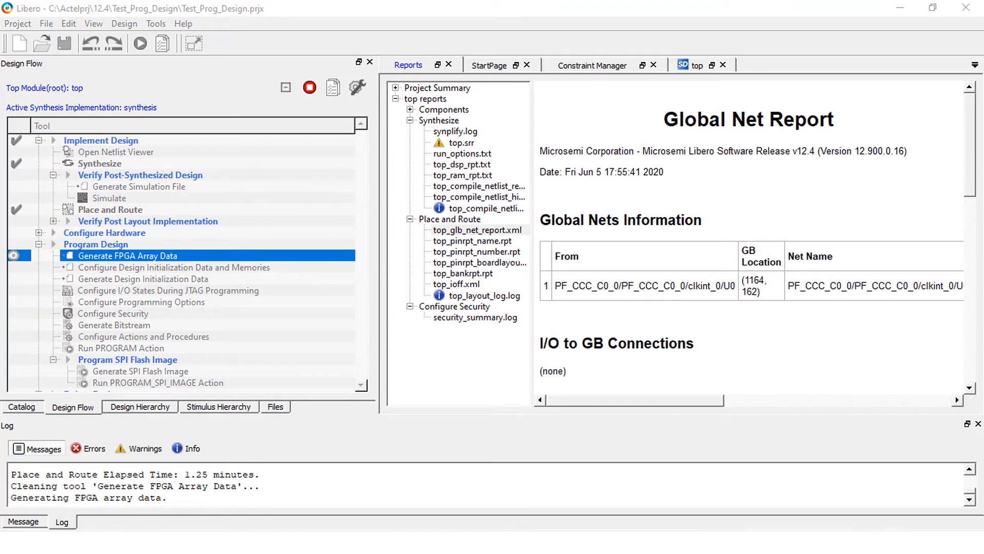
Open the design initialization data and memories configuration and review the Design Initialization, uPROM, sNVM, SPI Flash and Fabric RAMs settings.
{"action": "double_click", "coordinate": [88, 267]}
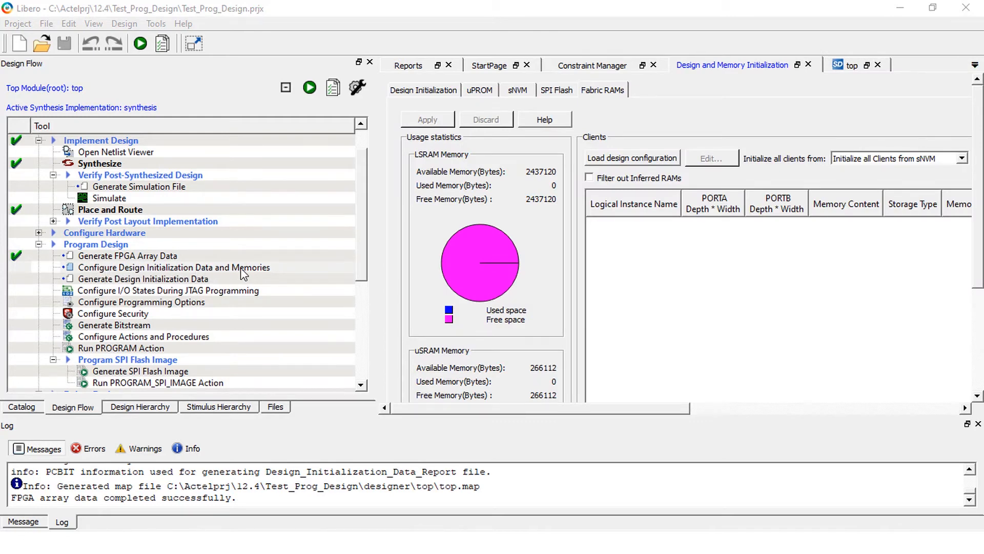
{"action": "left_click", "coordinate": [180, 269]}
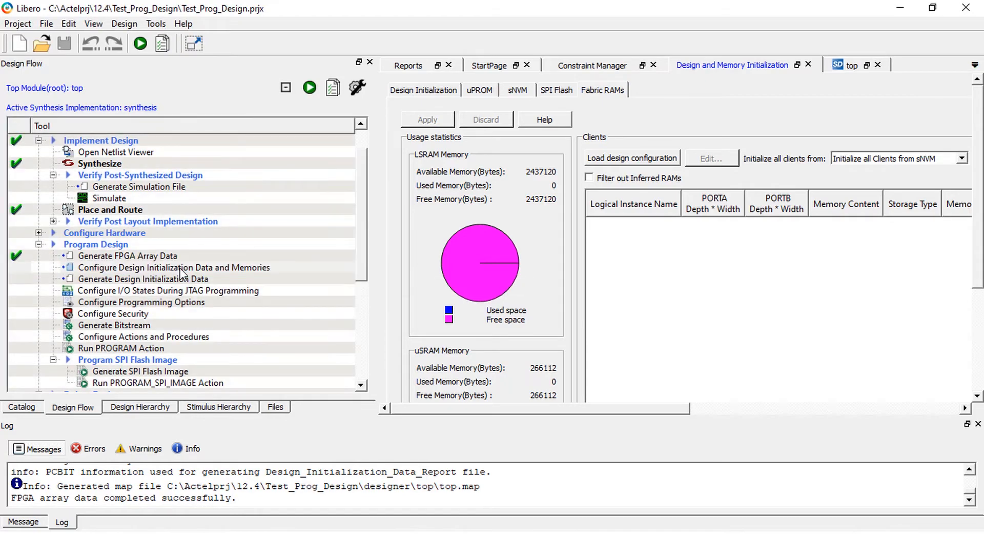
{"action": "left_click", "coordinate": [419, 92]}
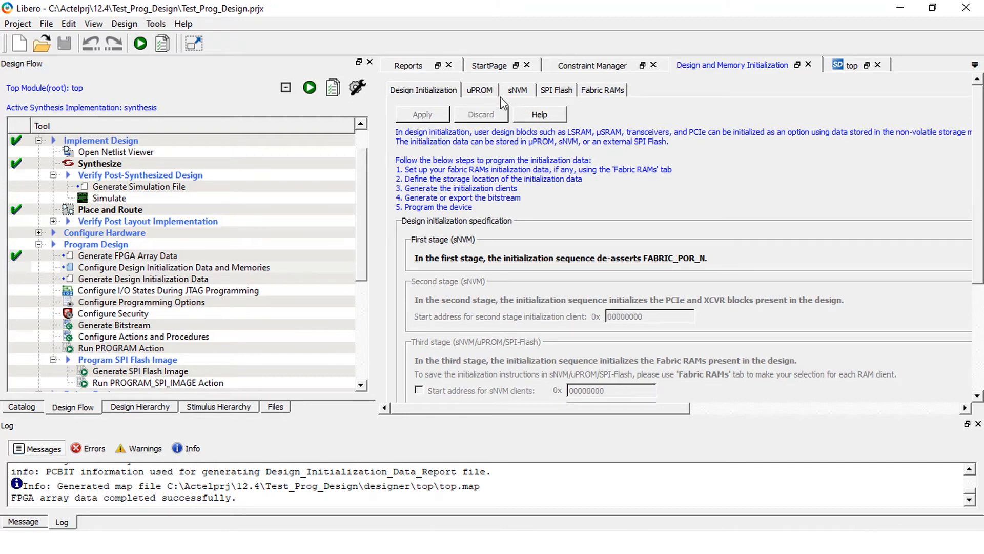
{"action": "left_click", "coordinate": [471, 96]}
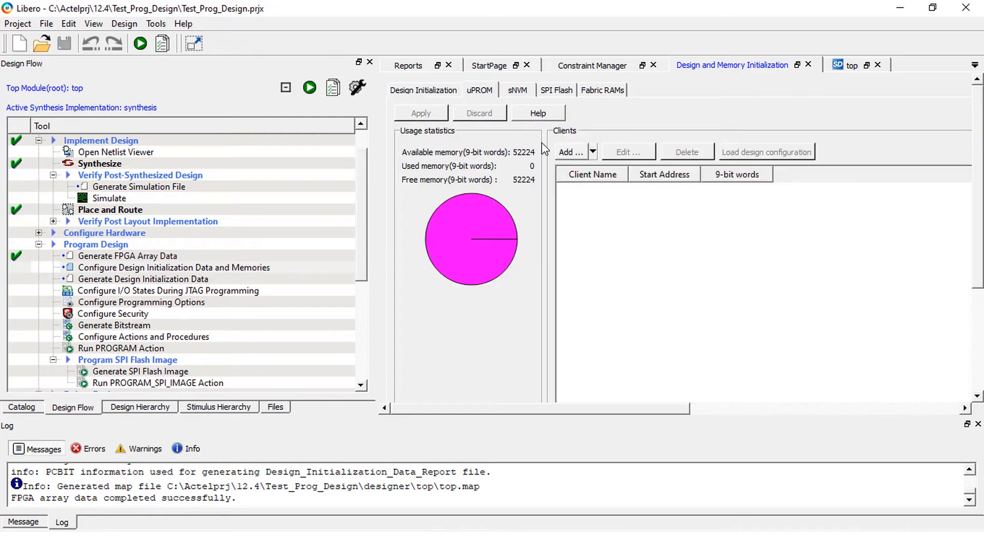
{"action": "left_click", "coordinate": [520, 93]}
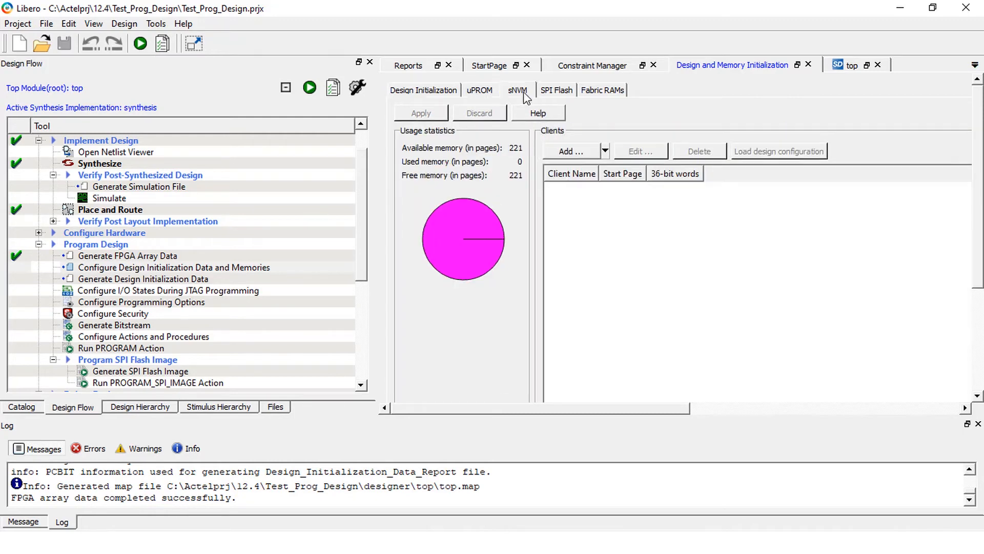
{"action": "left_click", "coordinate": [558, 91]}
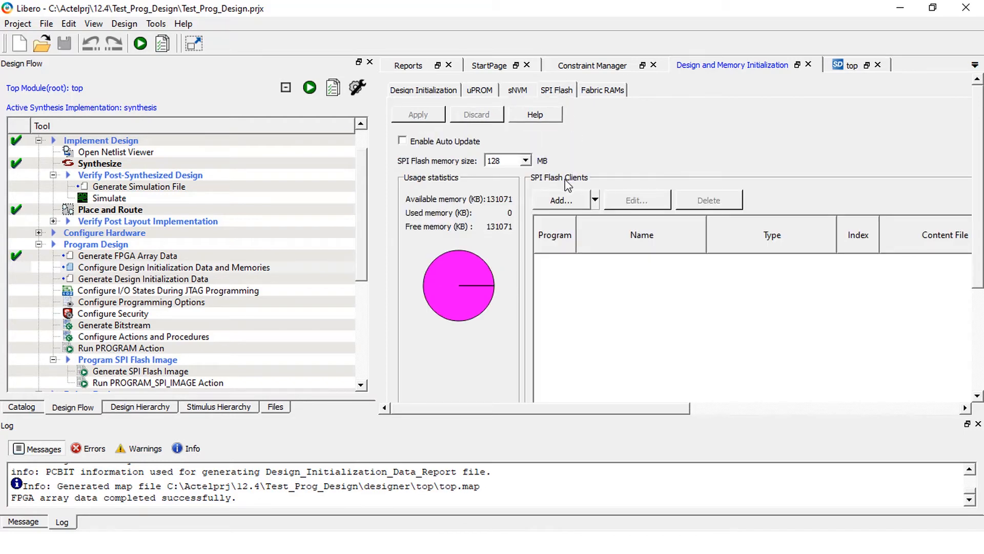
{"action": "left_click", "coordinate": [603, 95]}
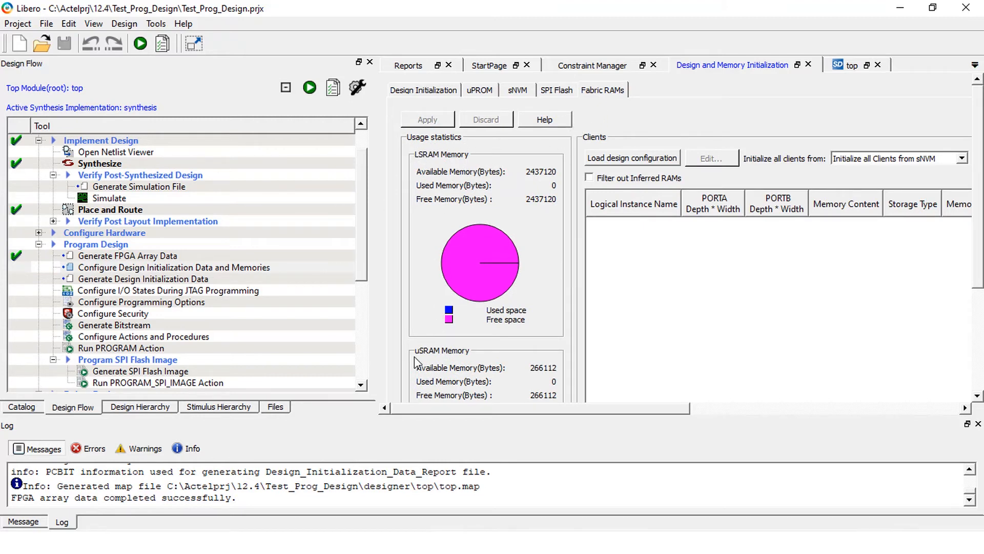
Run Generate Design Initialization Data for the top design.
{"action": "left_click", "coordinate": [102, 282]}
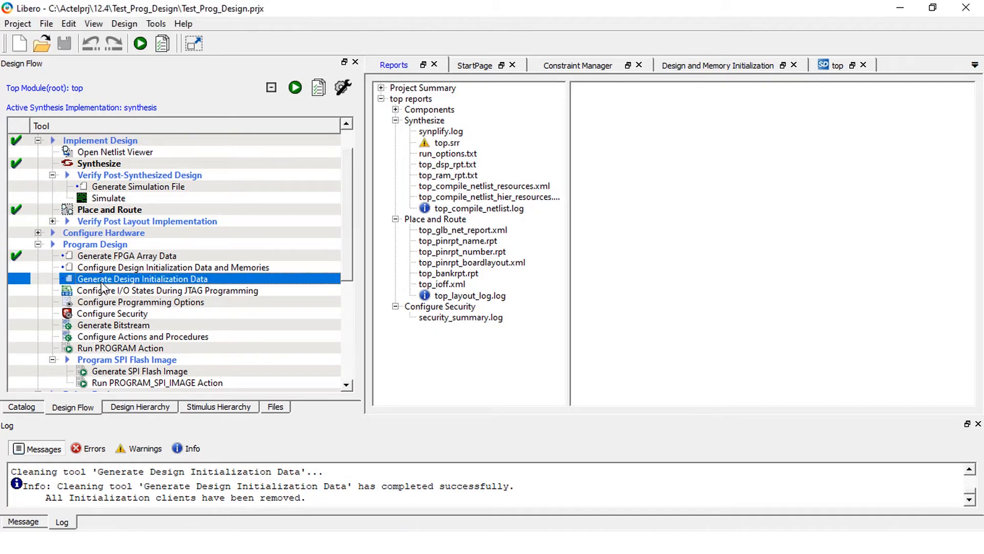
{"action": "right_click", "coordinate": [148, 281]}
{"action": "left_click", "coordinate": [169, 285]}
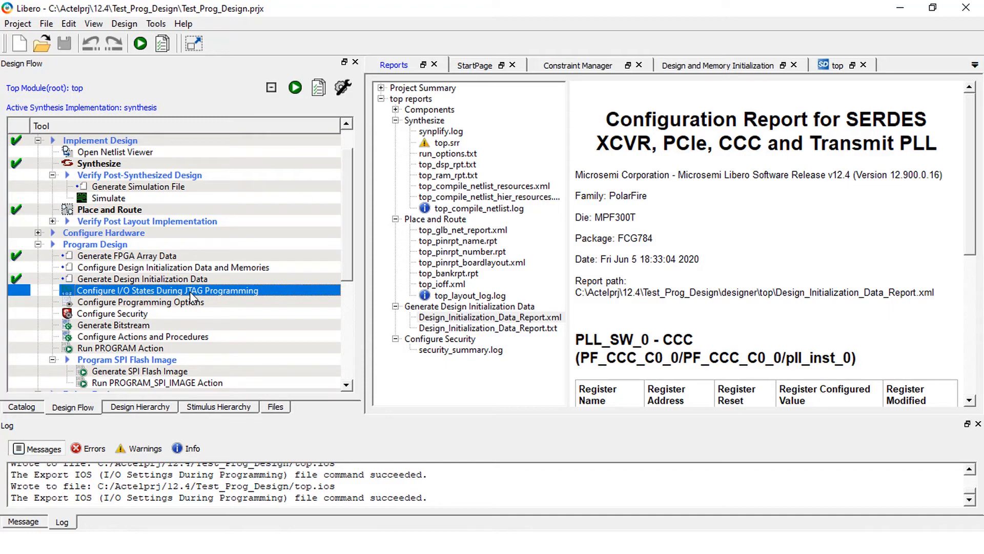
Open the options for I/O states during JTAG programming and sort the port table by macro cell.
{"action": "right_click", "coordinate": [189, 291]}
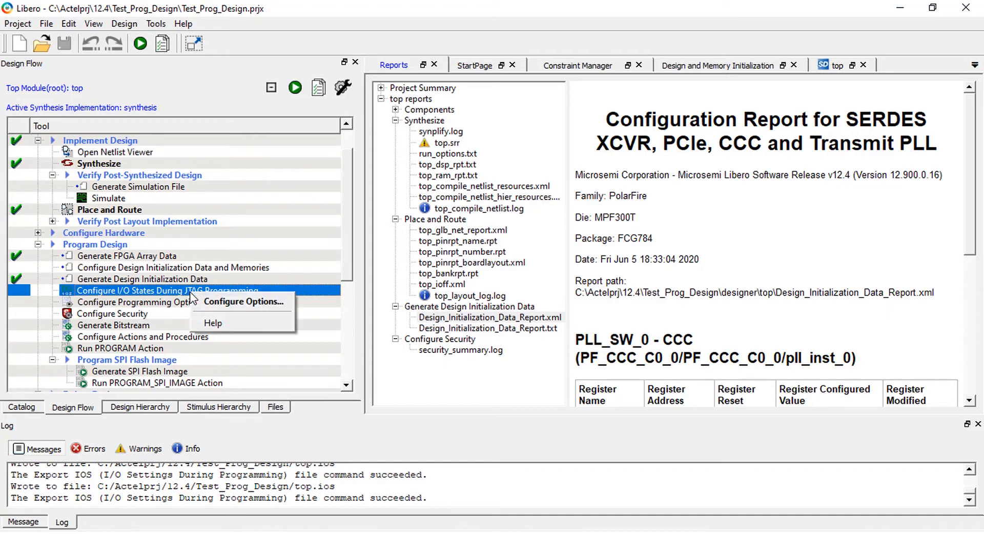
{"action": "left_click", "coordinate": [218, 302]}
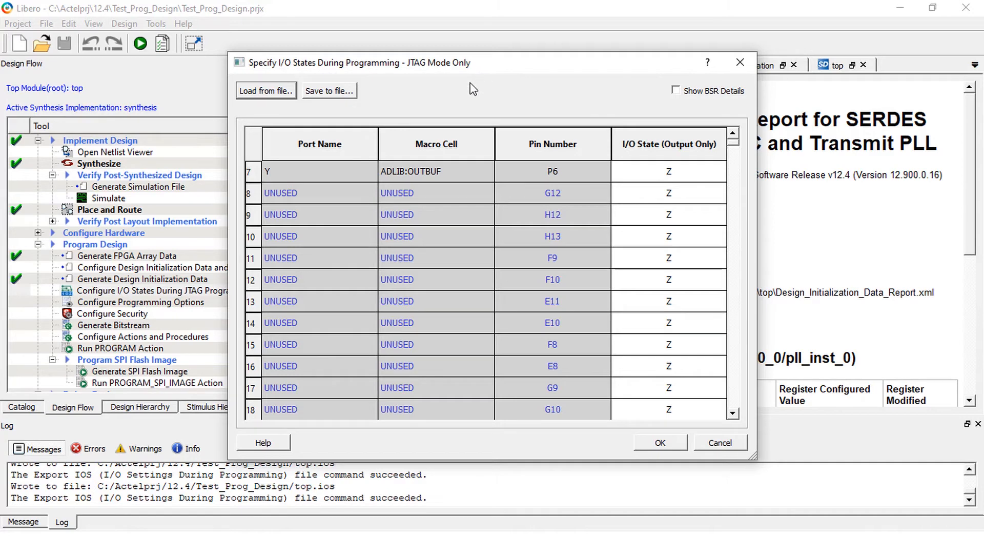
{"action": "left_click", "coordinate": [427, 143]}
{"action": "left_click", "coordinate": [430, 143]}
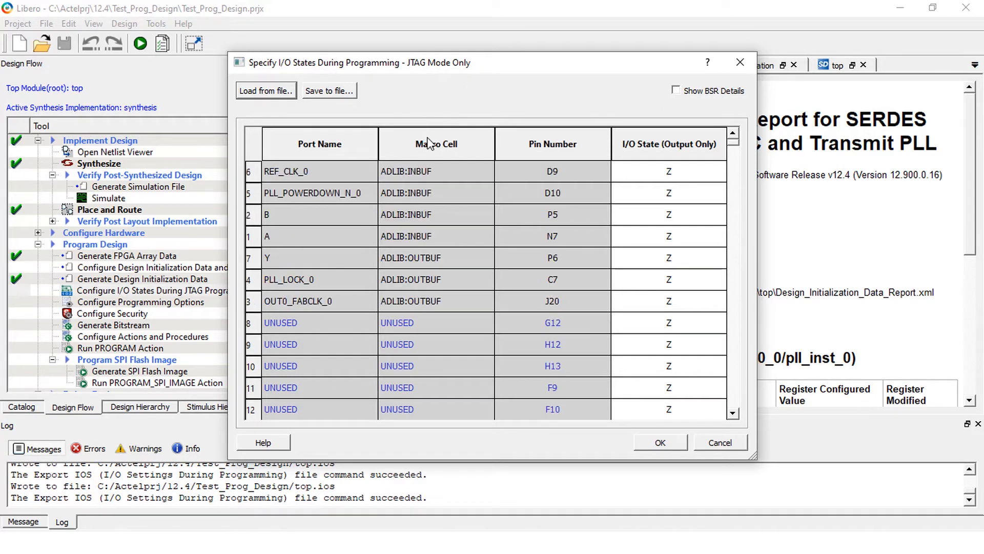
Set the I/O state of the OUT0_FABCLK_0 port to 1 for JTAG programming.
{"action": "left_click", "coordinate": [249, 305]}
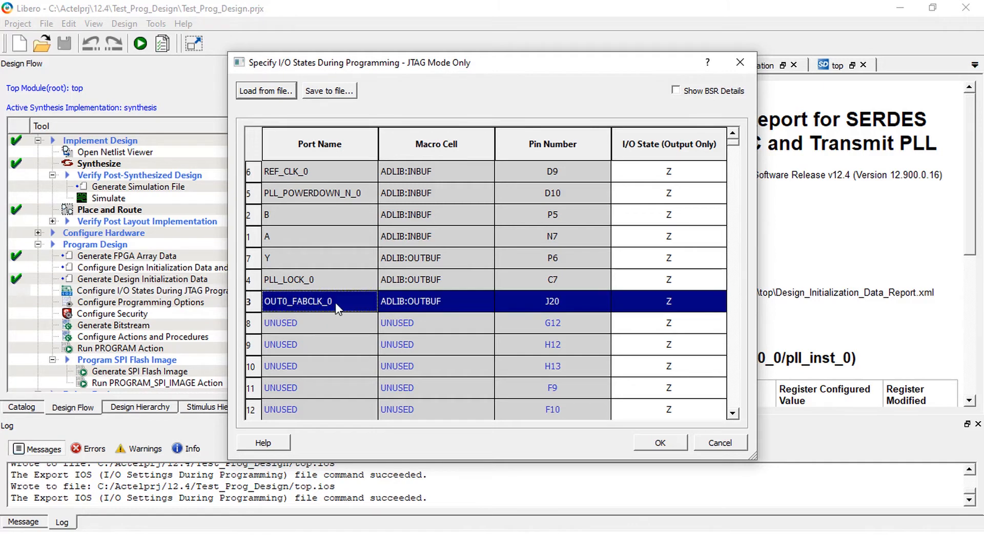
{"action": "left_click", "coordinate": [719, 302]}
{"action": "left_click", "coordinate": [720, 303]}
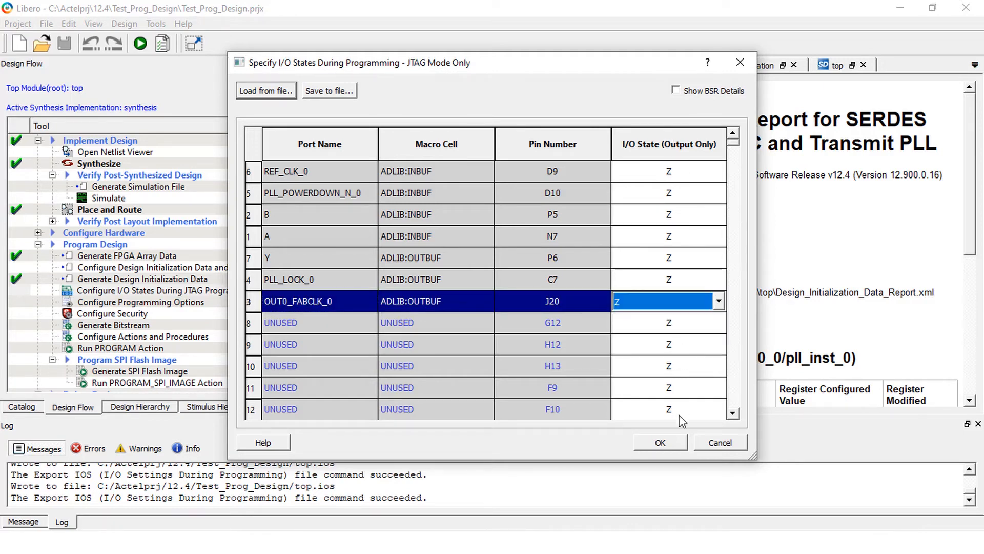
{"action": "left_click", "coordinate": [719, 302]}
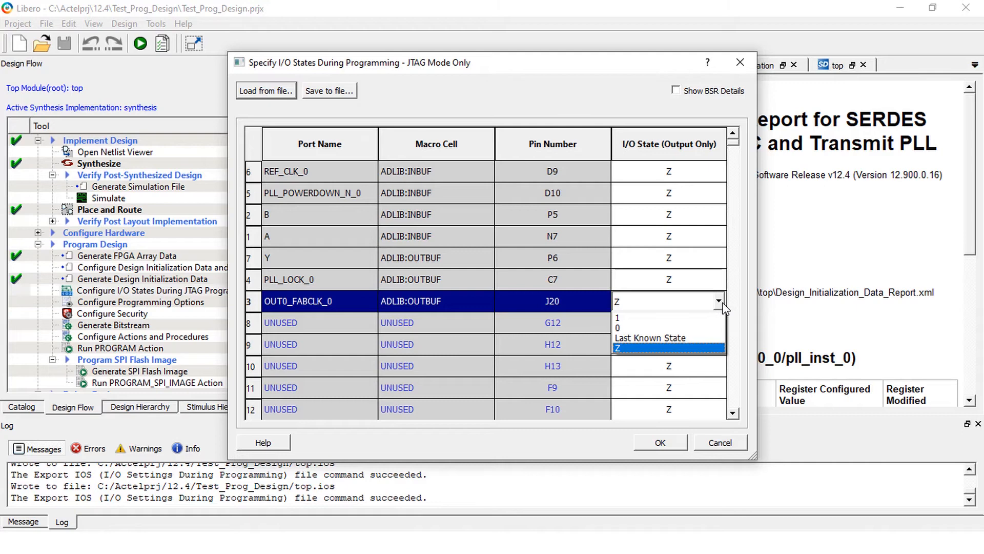
{"action": "left_click", "coordinate": [641, 319]}
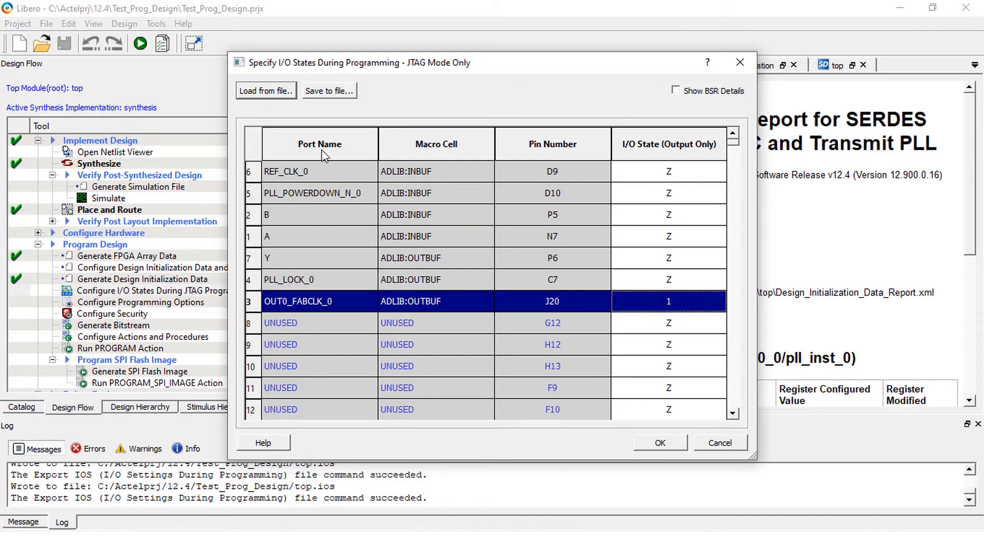
{"action": "left_click", "coordinate": [265, 92]}
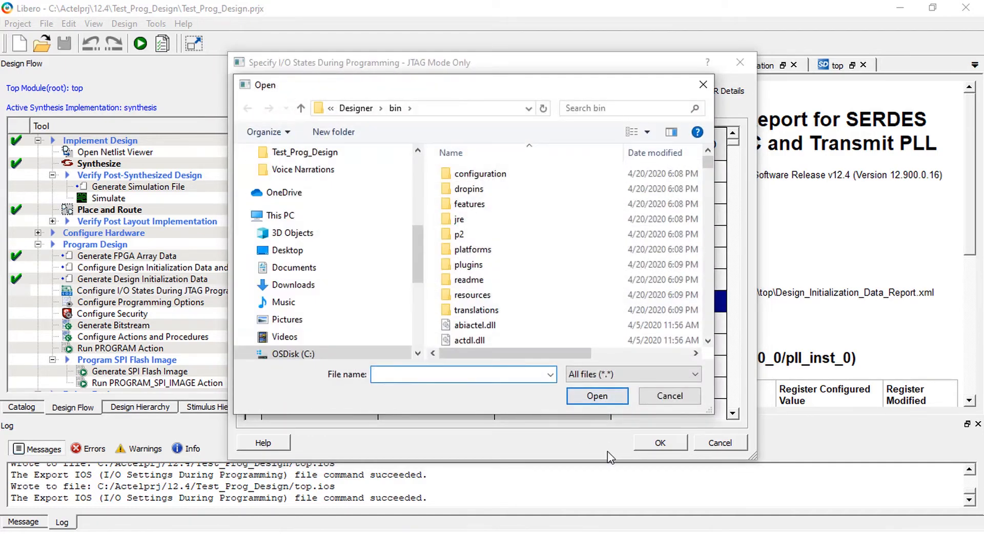
{"action": "left_click", "coordinate": [305, 152]}
{"action": "left_click", "coordinate": [467, 340]}
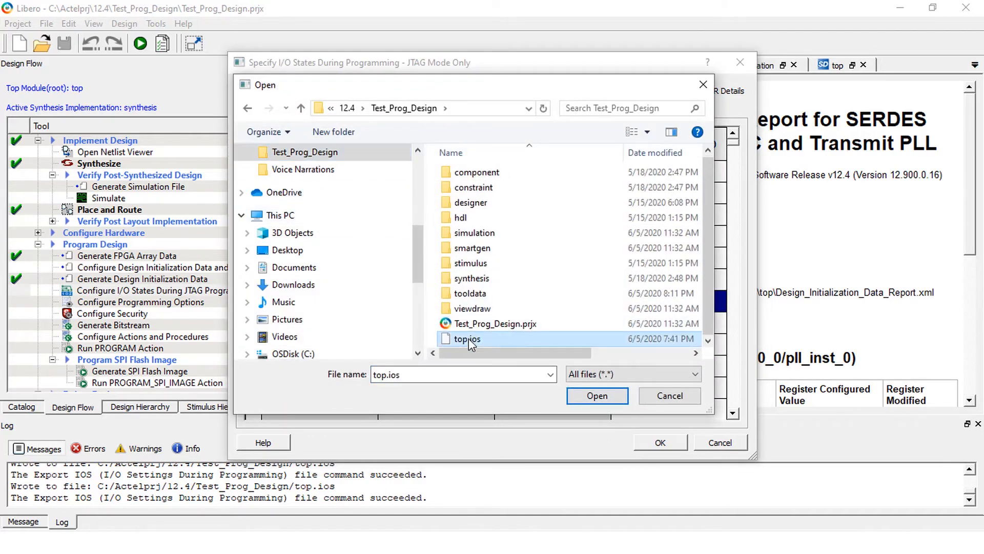
{"action": "left_click", "coordinate": [670, 395]}
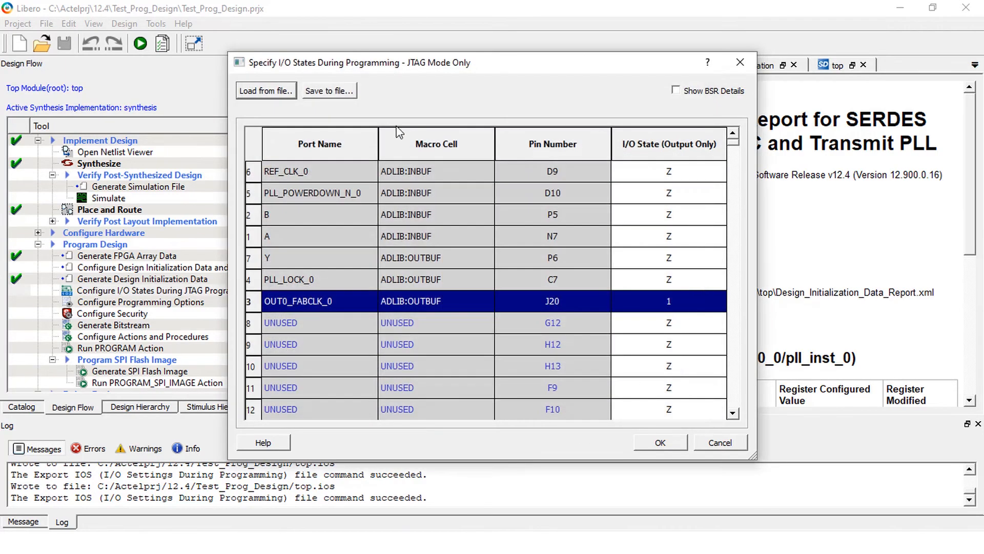
{"action": "left_click", "coordinate": [337, 92]}
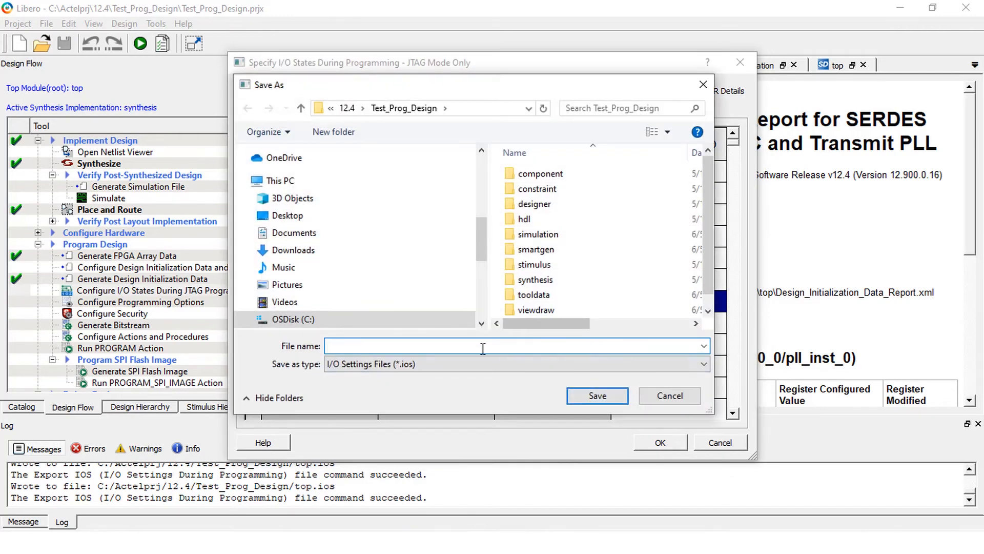
{"action": "type", "text": "t"}
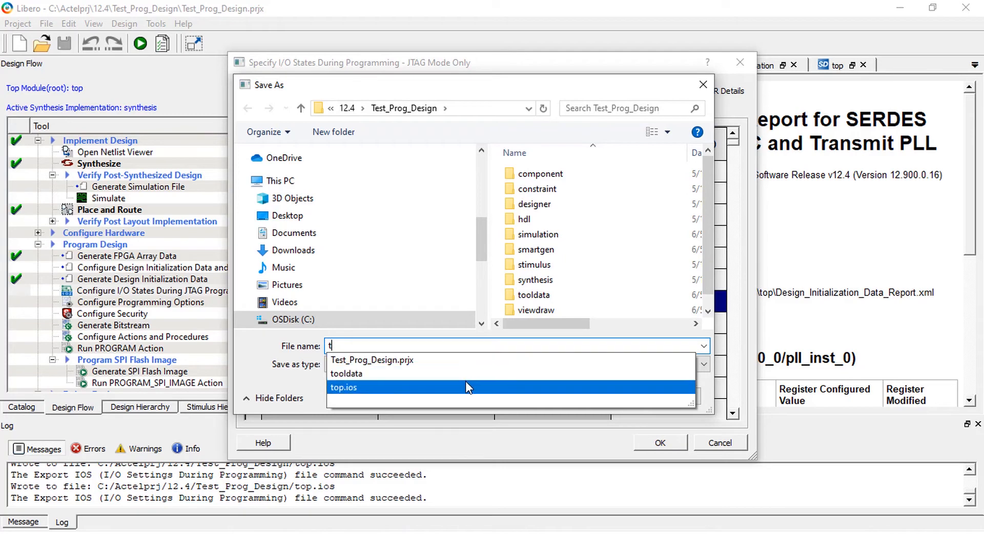
{"action": "left_click", "coordinate": [679, 398]}
{"action": "left_click", "coordinate": [679, 399]}
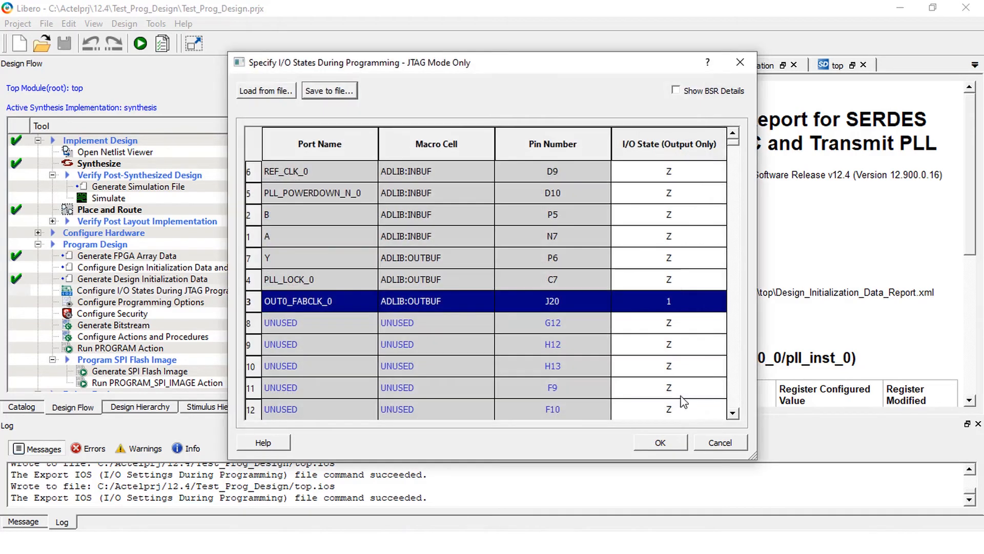
Show the BSR details and set the Output Enable boundary scan register of OUT0_FABCLK_0 to 0.
{"action": "left_click", "coordinate": [676, 91]}
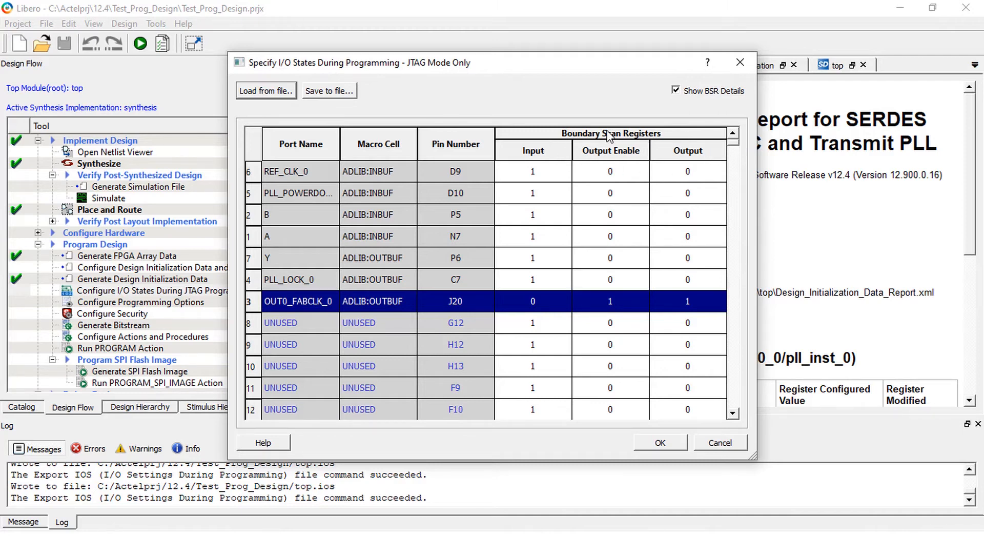
{"action": "left_click", "coordinate": [645, 300]}
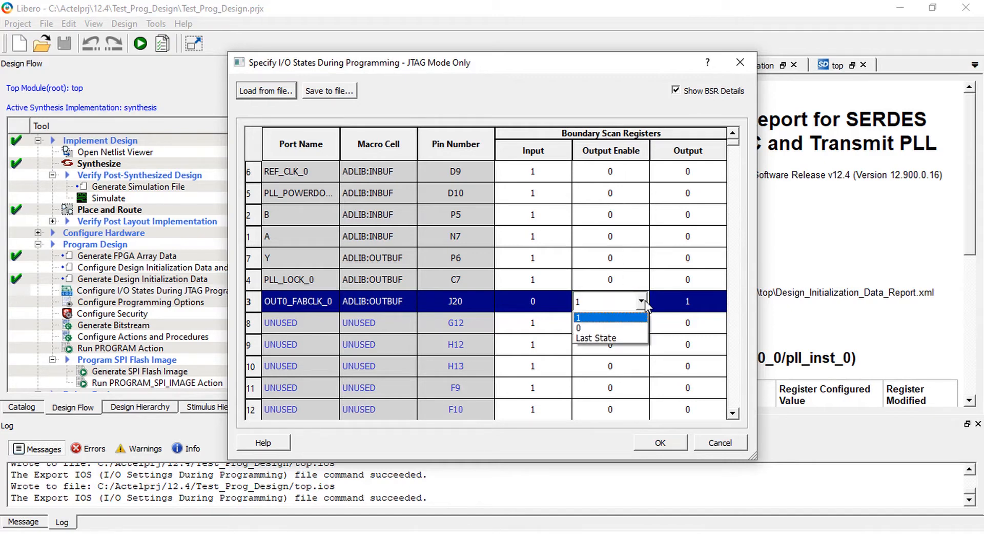
{"action": "left_click", "coordinate": [634, 327]}
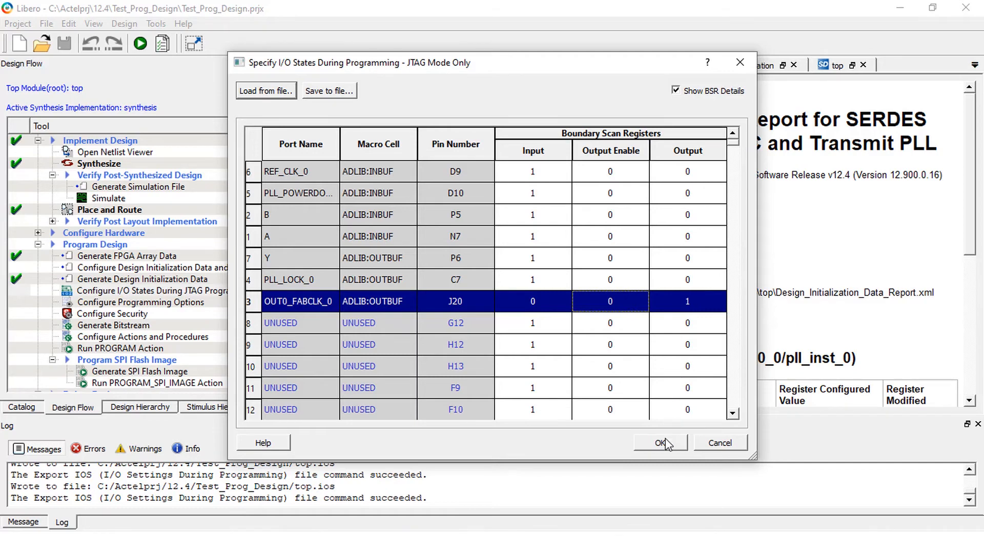
In the design's programming options, set the Back Level version to 2 and the silicon signature to 1235.
{"action": "left_click", "coordinate": [179, 266]}
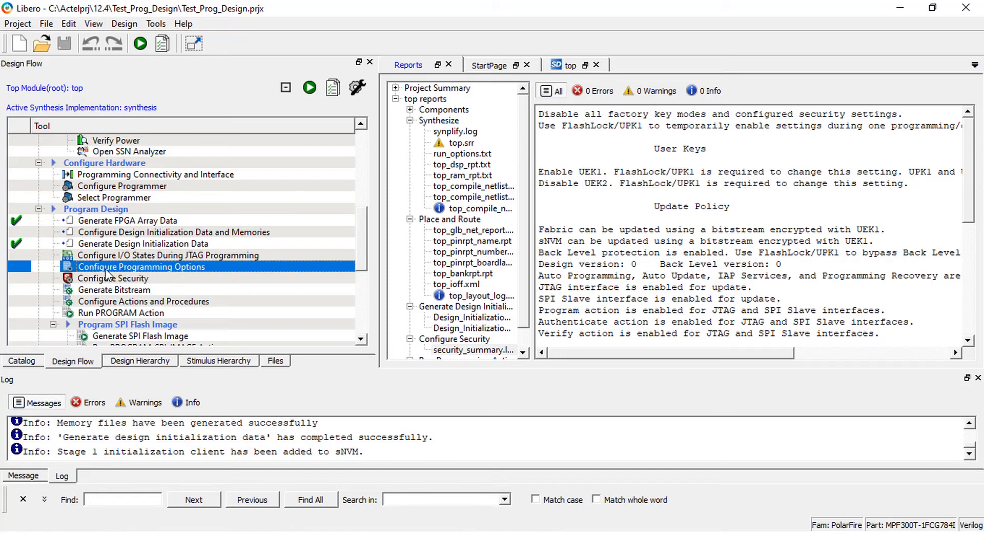
{"action": "right_click", "coordinate": [184, 270]}
{"action": "left_click", "coordinate": [233, 275]}
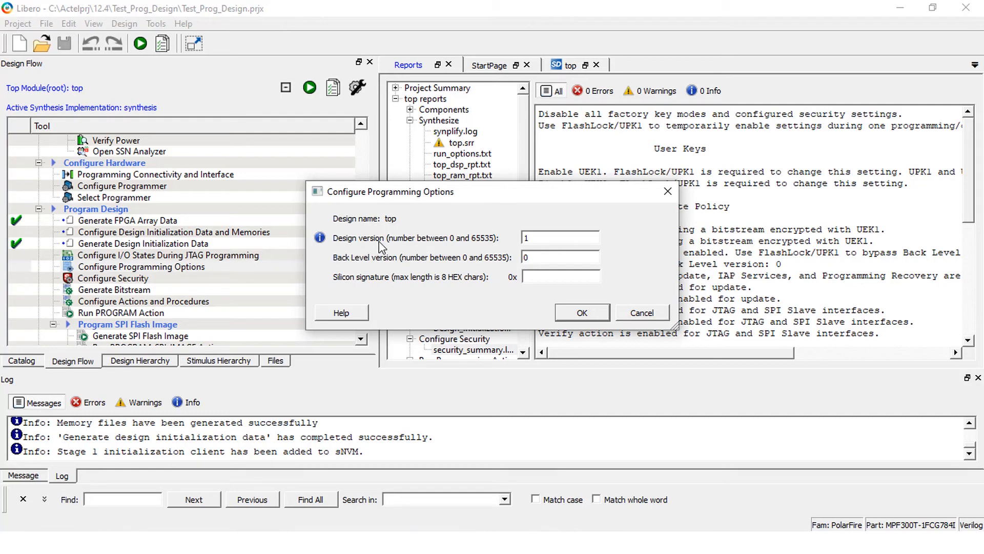
{"action": "left_click_drag", "start_coordinate": [538, 256], "coordinate": [520, 257]}
{"action": "type", "text": "2"}
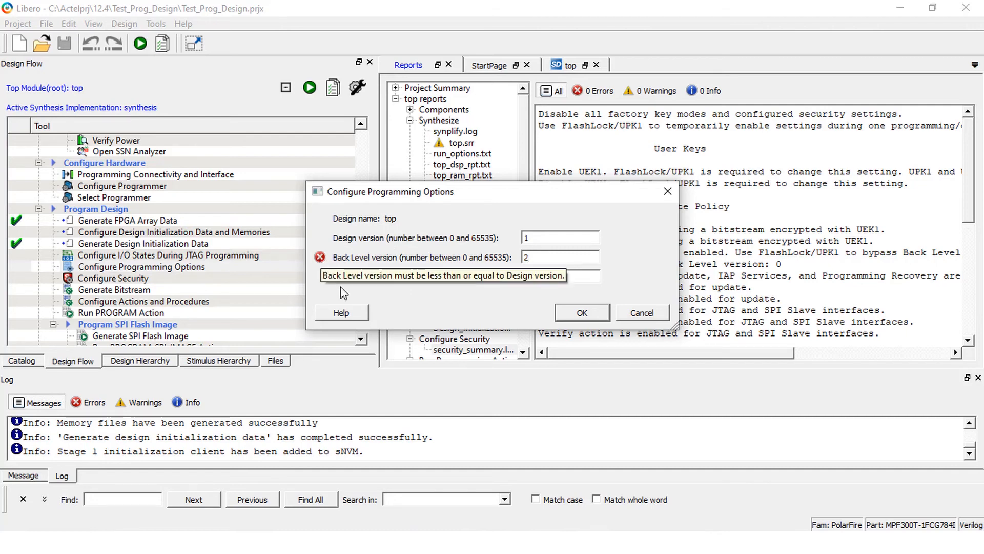
{"action": "left_click", "coordinate": [550, 277]}
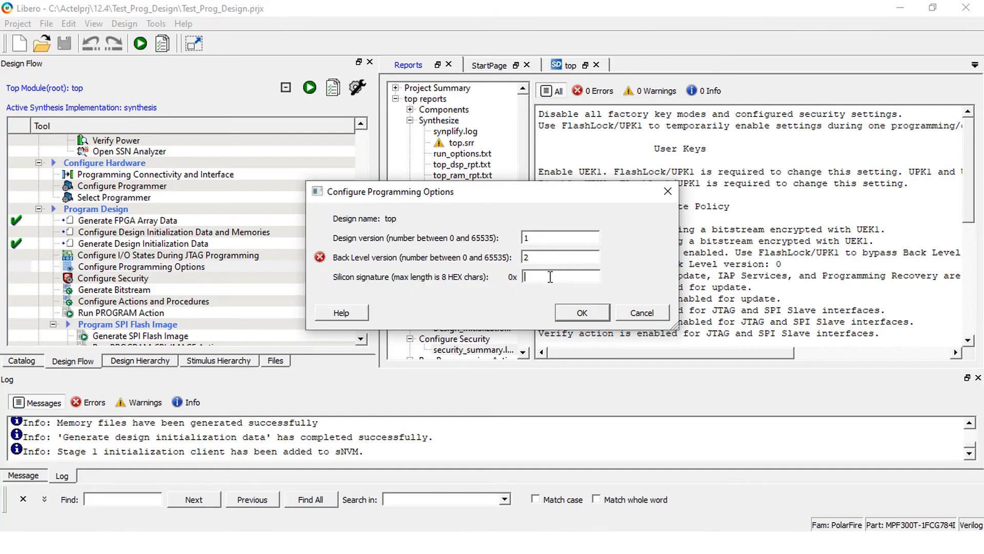
{"action": "type", "text": "1235"}
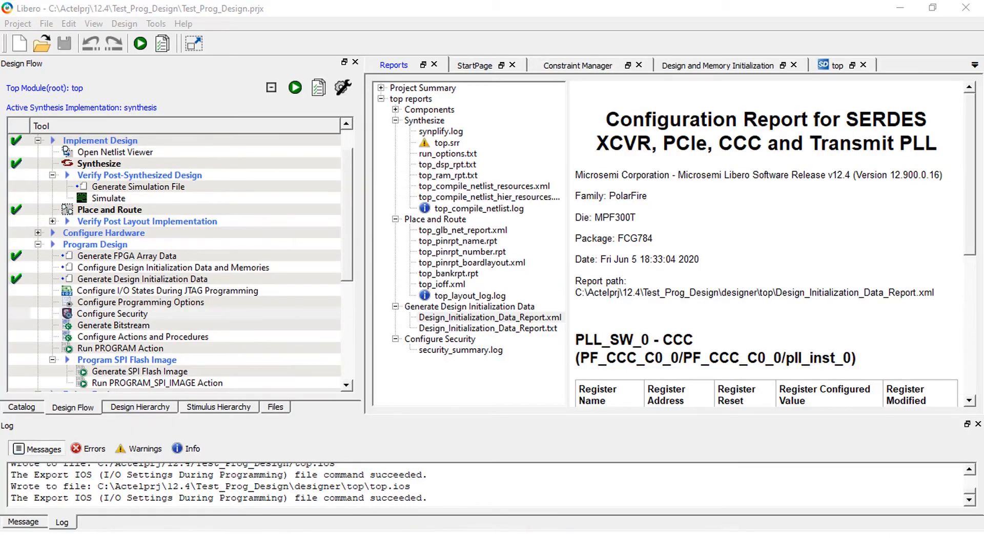
In the design's security configuration, switch to bitstream encryption with the default key and back to custom security options, and accept the settings.
{"action": "left_click", "coordinate": [141, 316]}
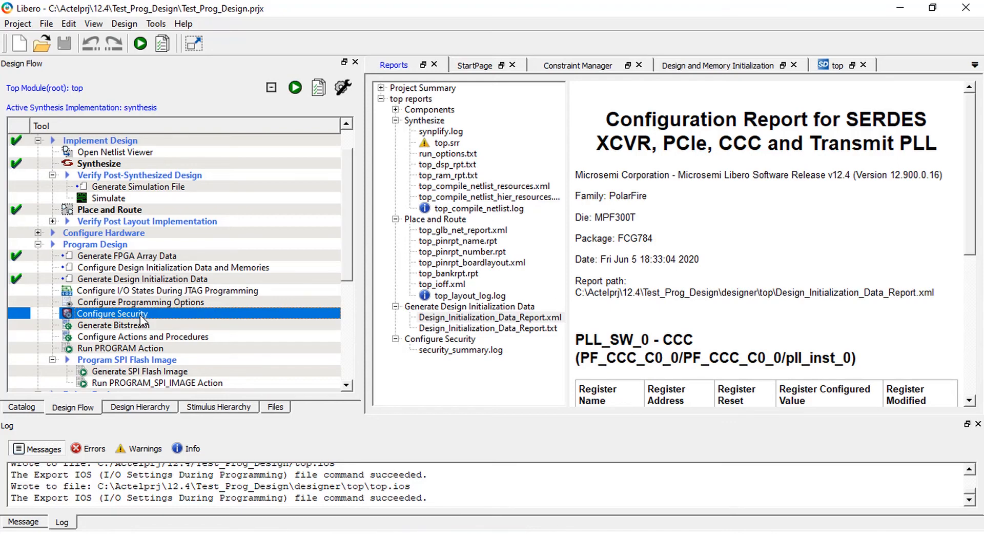
{"action": "double_click", "coordinate": [143, 318]}
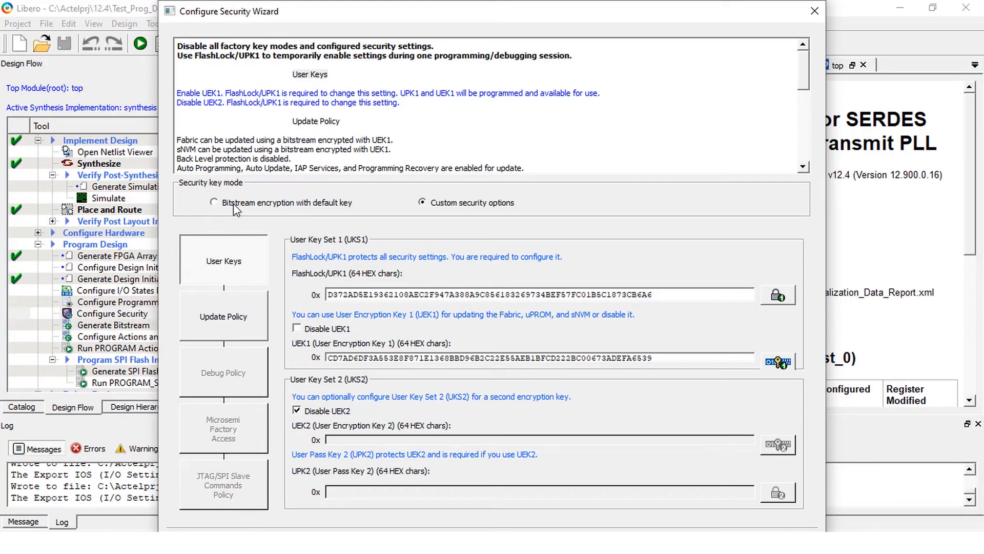
{"action": "left_click", "coordinate": [215, 202]}
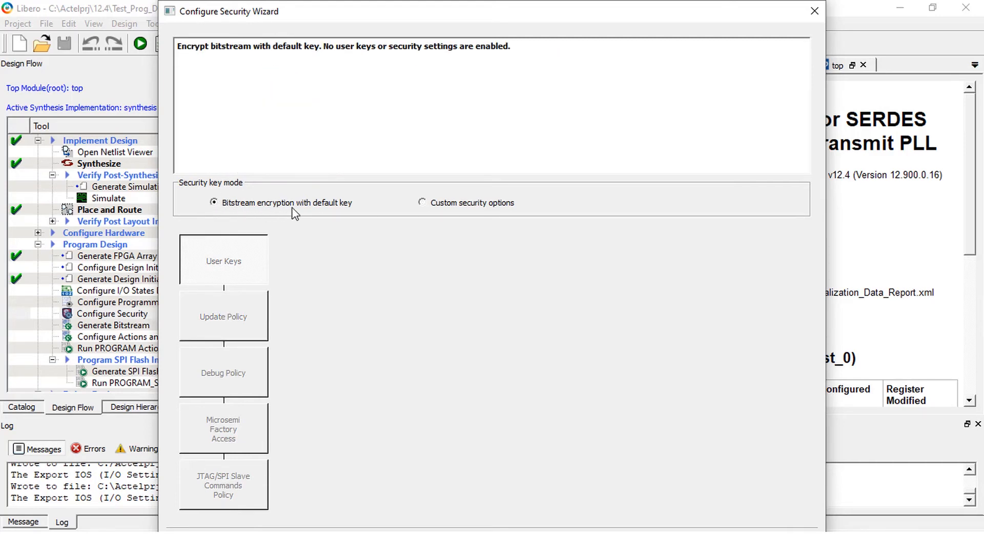
{"action": "left_click", "coordinate": [423, 204]}
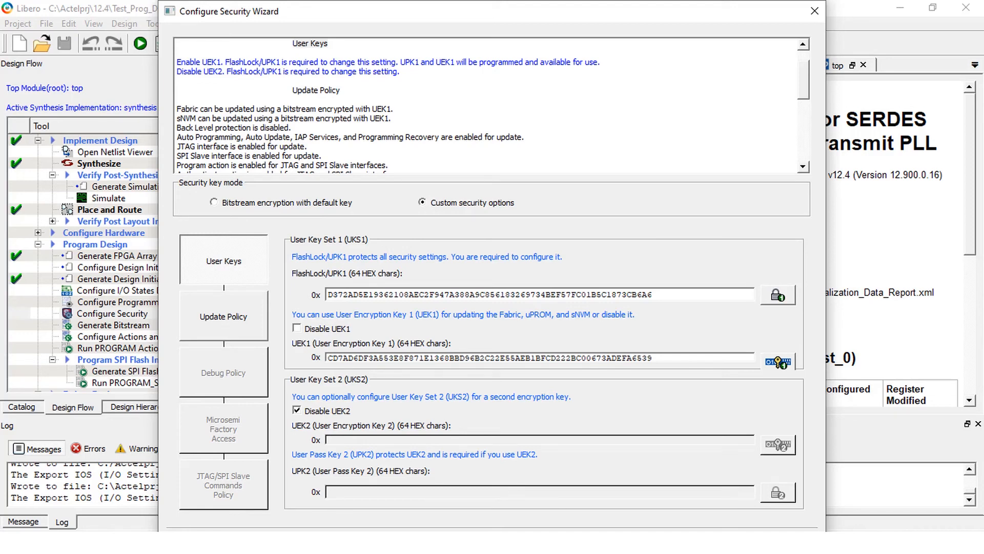
{"action": "key", "text": "Return"}
Configure the bitstream to program both Custom security and Fabric/sNVM, and generate the bitstream.
{"action": "left_click", "coordinate": [102, 325]}
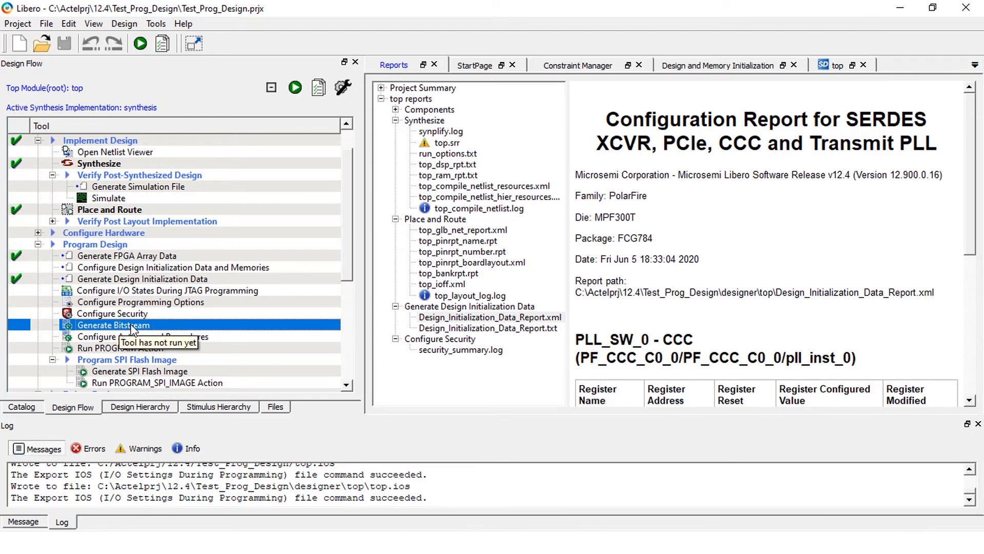
{"action": "right_click", "coordinate": [119, 329]}
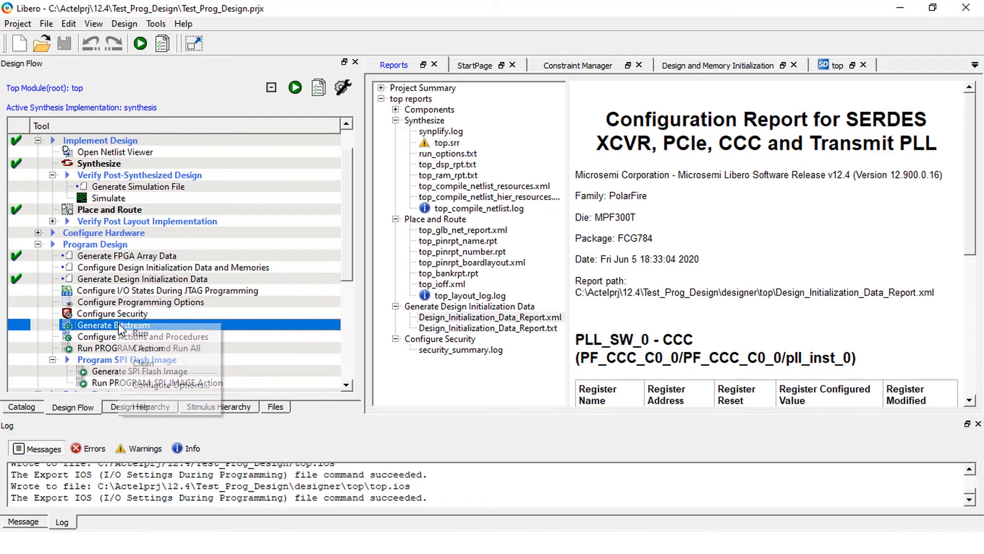
{"action": "left_click", "coordinate": [152, 384]}
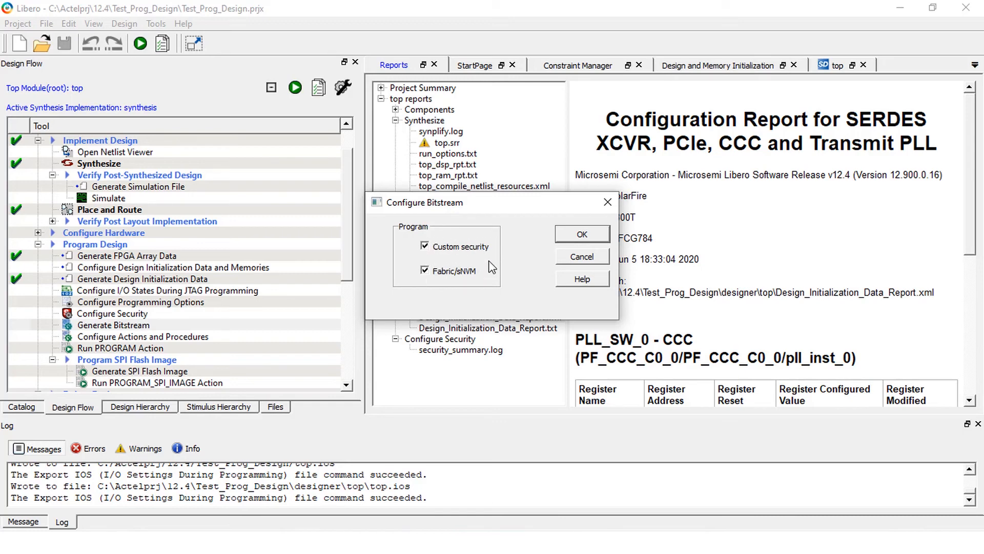
{"action": "left_click", "coordinate": [425, 246]}
{"action": "left_click", "coordinate": [425, 270]}
{"action": "left_click", "coordinate": [425, 246]}
{"action": "left_click", "coordinate": [426, 271]}
{"action": "left_click", "coordinate": [586, 238]}
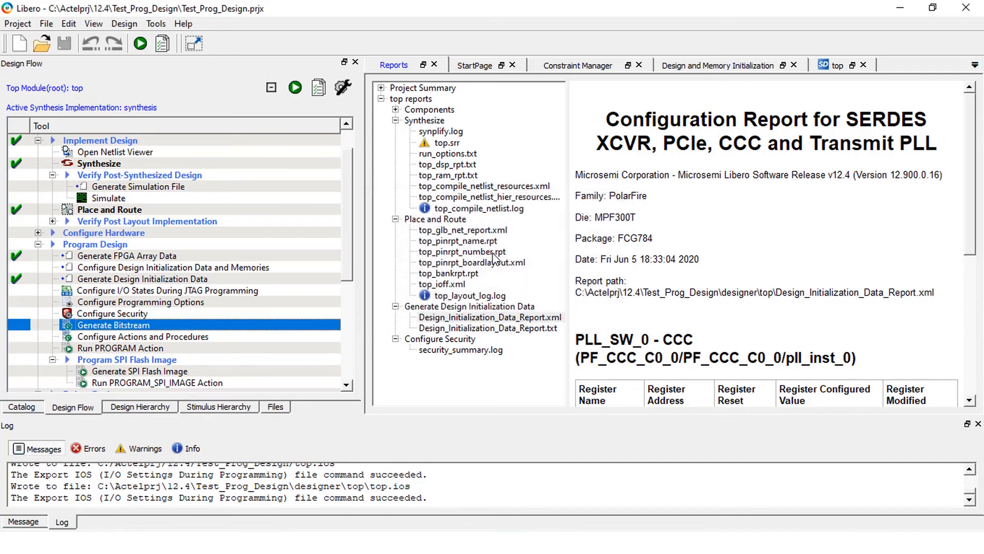
{"action": "double_click", "coordinate": [140, 325]}
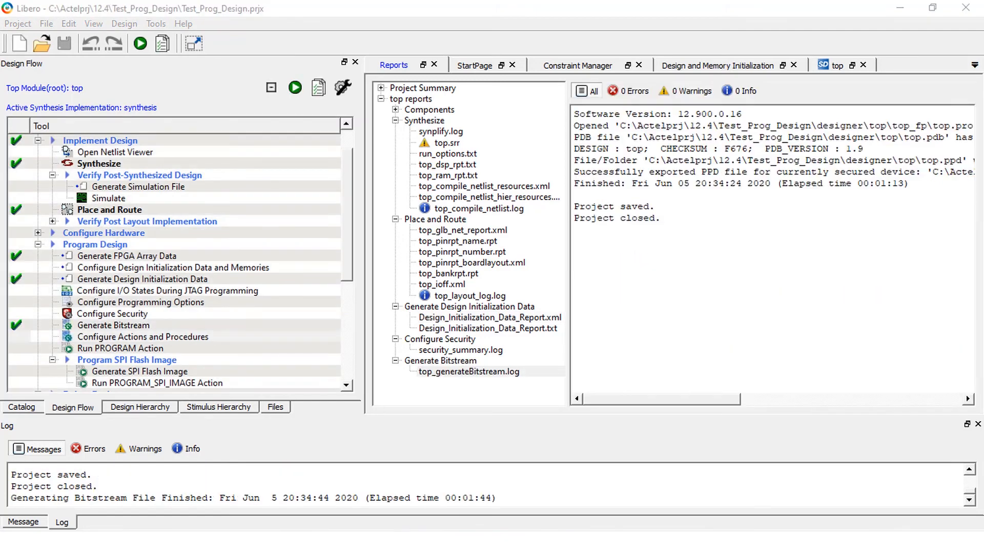
Review the procedures of the READ_IDCODE, VERIFY and VERIFY_DIGEST actions, and enable the optional DO_VERIFY procedure for the PROGRAM action.
{"action": "left_click", "coordinate": [130, 338]}
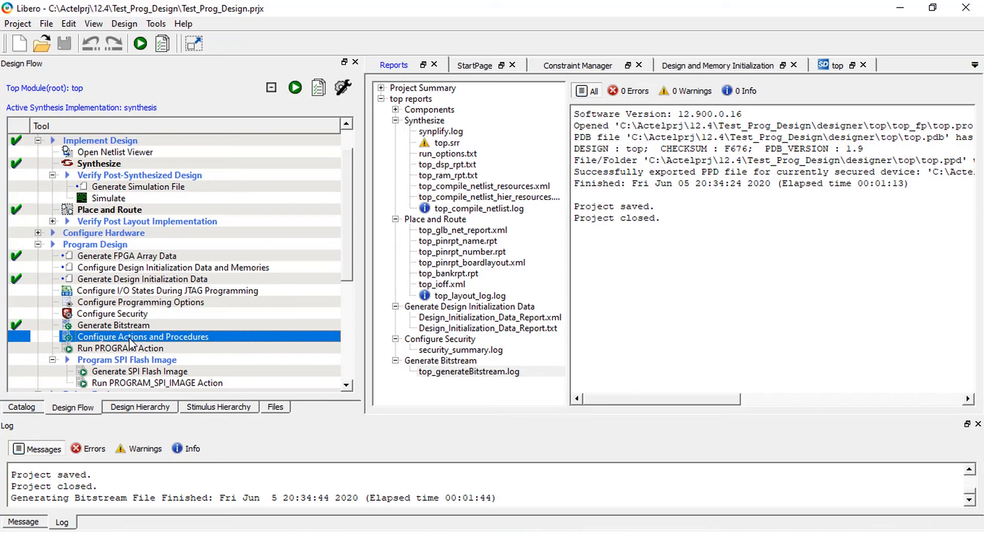
{"action": "double_click", "coordinate": [130, 342]}
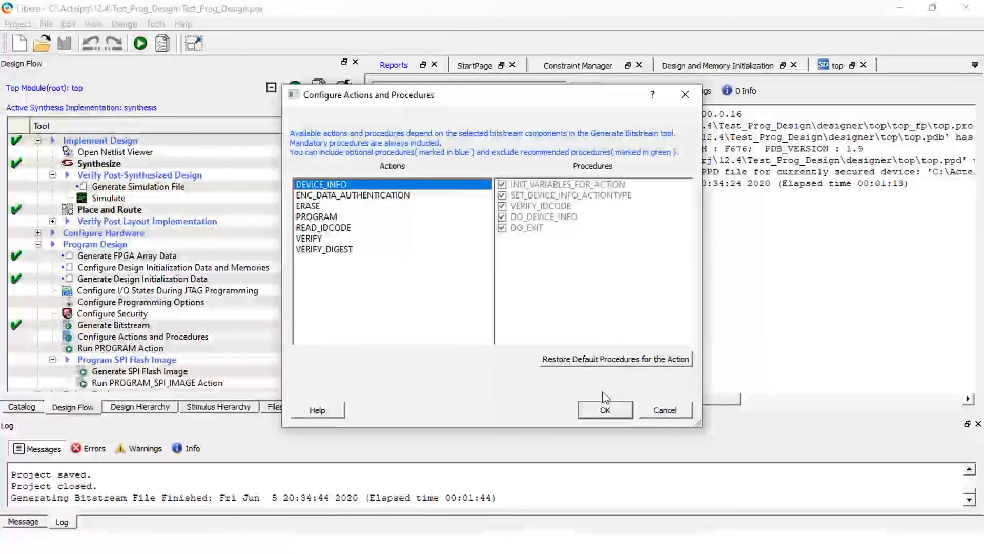
{"action": "left_click", "coordinate": [318, 220]}
{"action": "left_click", "coordinate": [318, 228]}
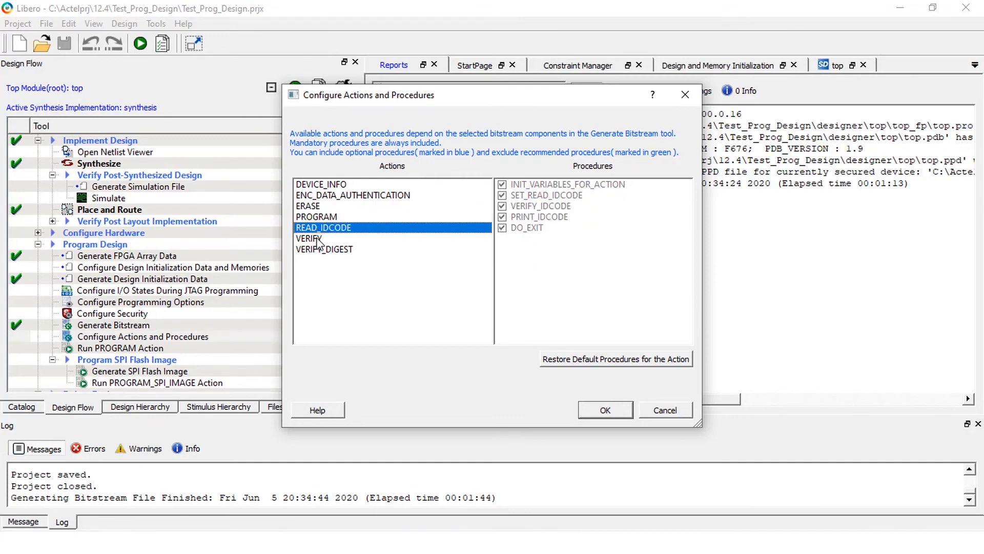
{"action": "left_click", "coordinate": [318, 239]}
{"action": "left_click", "coordinate": [318, 251]}
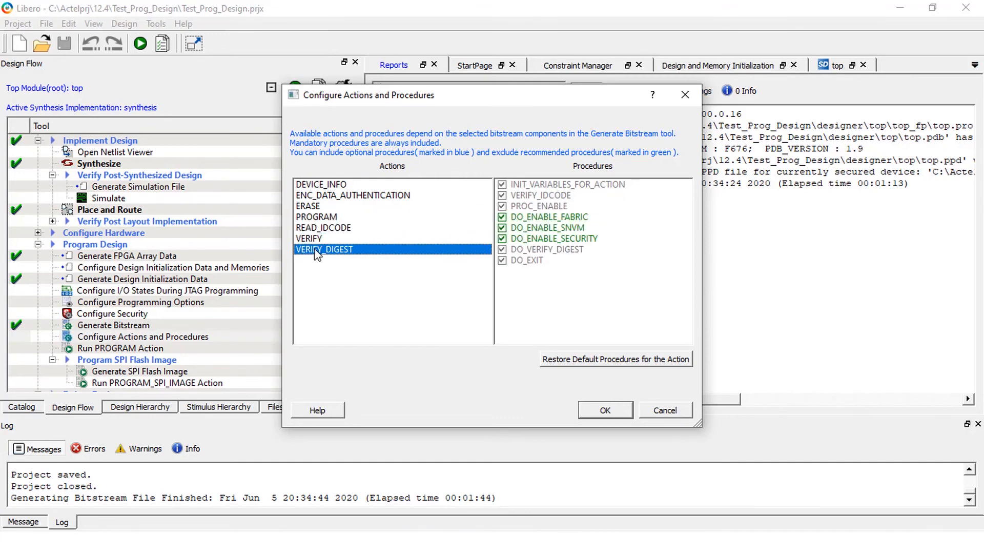
{"action": "left_click", "coordinate": [322, 218]}
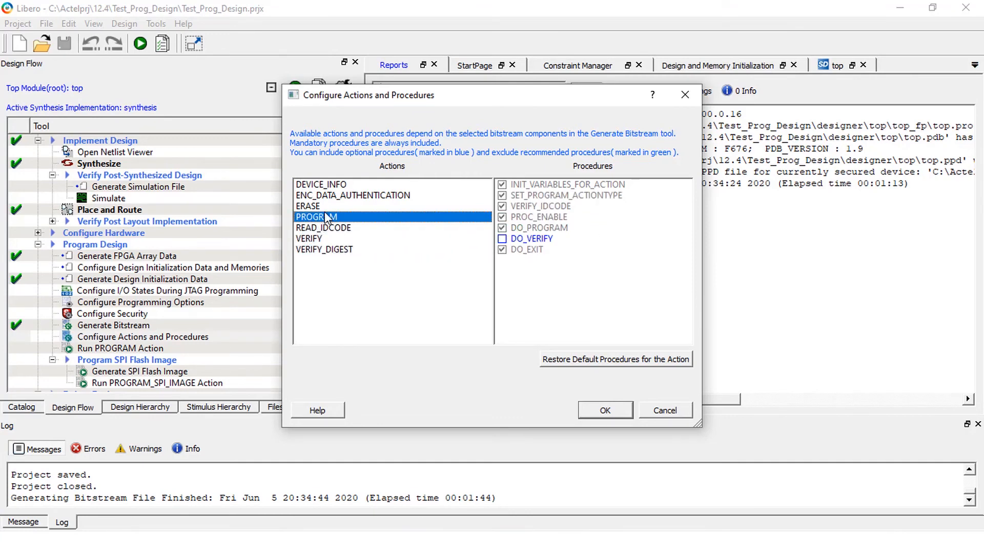
{"action": "left_click", "coordinate": [503, 240]}
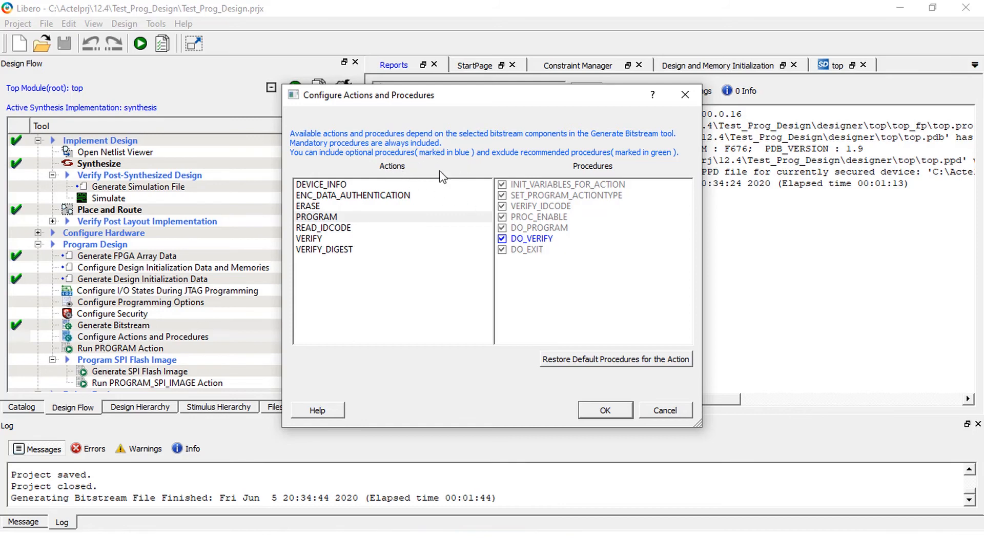
Try excluding the DO_ENABLE_FABRIC and DO_ENABLE_SNVM procedures from the VERIFY_DIGEST action, and restore the action's default procedures.
{"action": "left_click", "coordinate": [322, 253]}
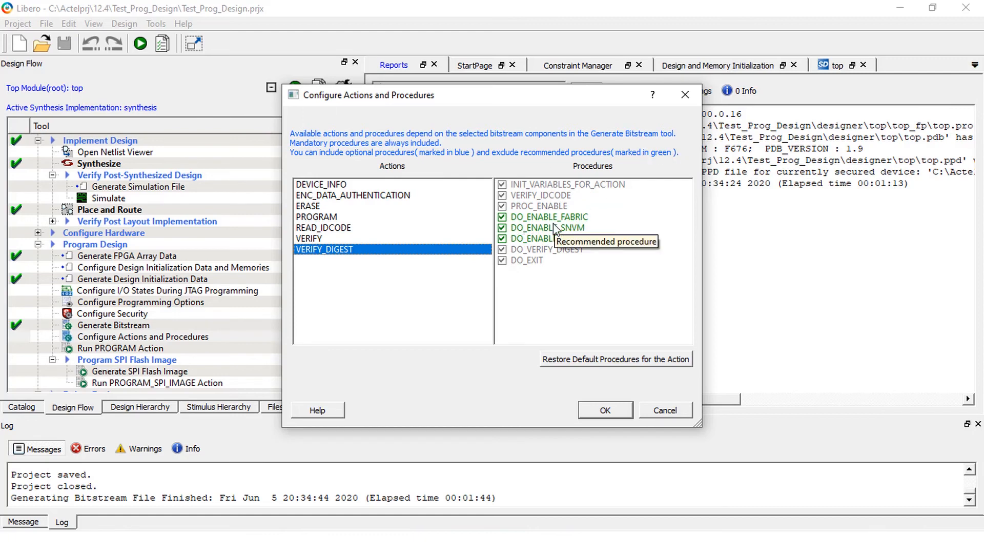
{"action": "left_click", "coordinate": [502, 217]}
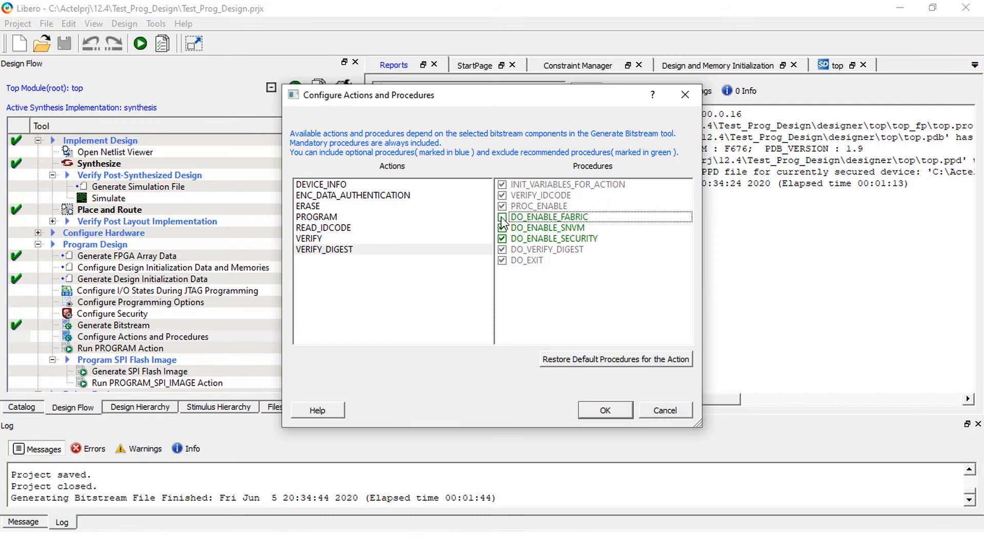
{"action": "left_click", "coordinate": [502, 227]}
{"action": "left_click", "coordinate": [502, 217]}
{"action": "left_click", "coordinate": [601, 361]}
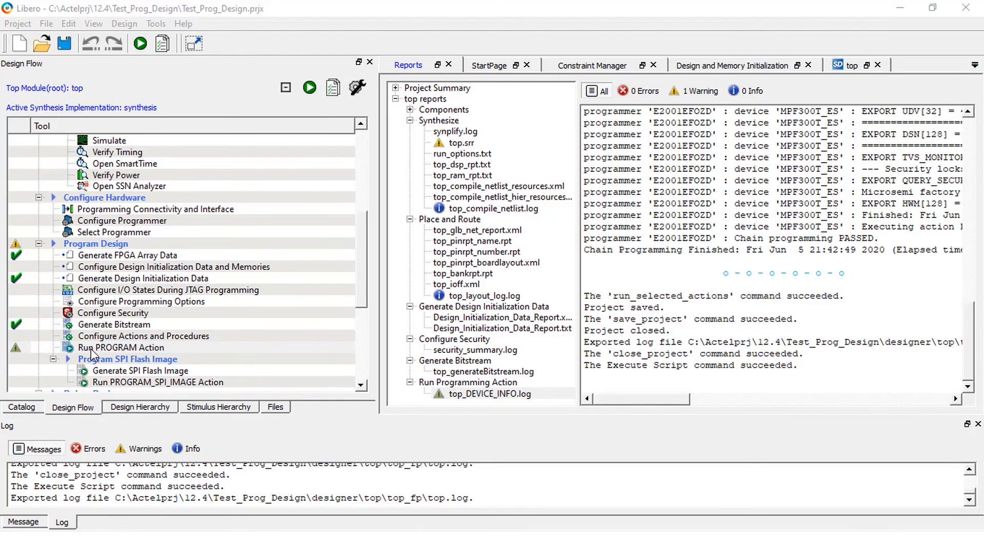
Select DEVICE_INFO as the programming action and run it on the device.
{"action": "left_click", "coordinate": [91, 349]}
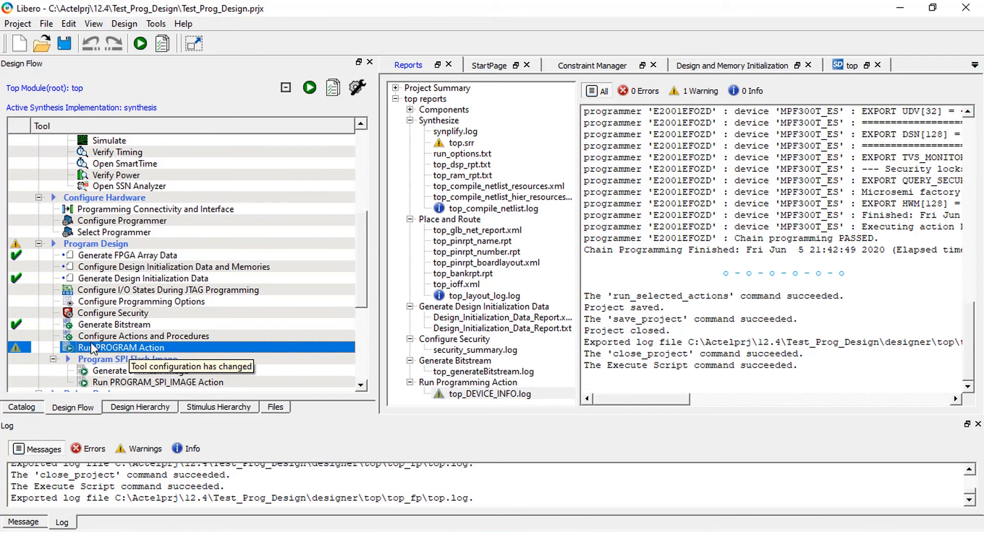
{"action": "right_click", "coordinate": [129, 350]}
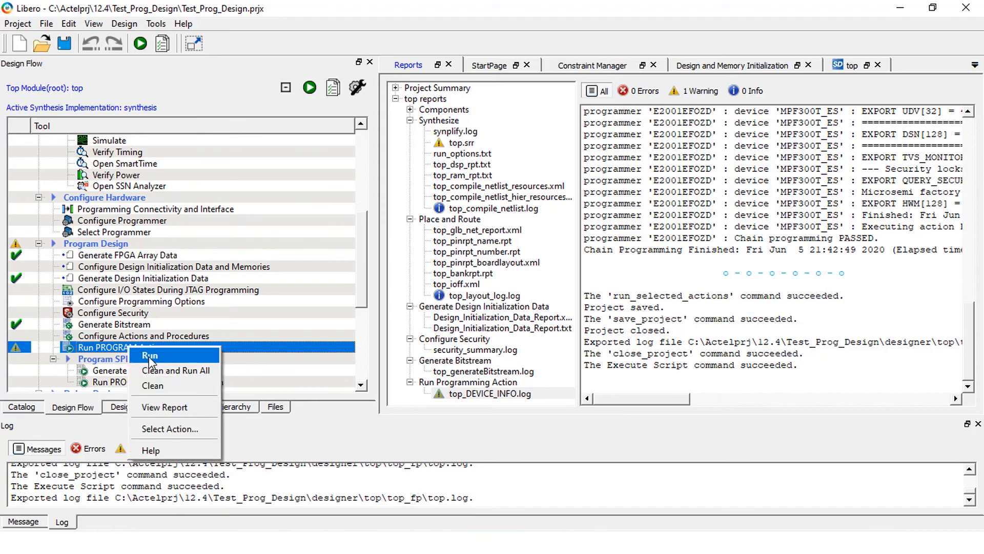
{"action": "left_click", "coordinate": [160, 430]}
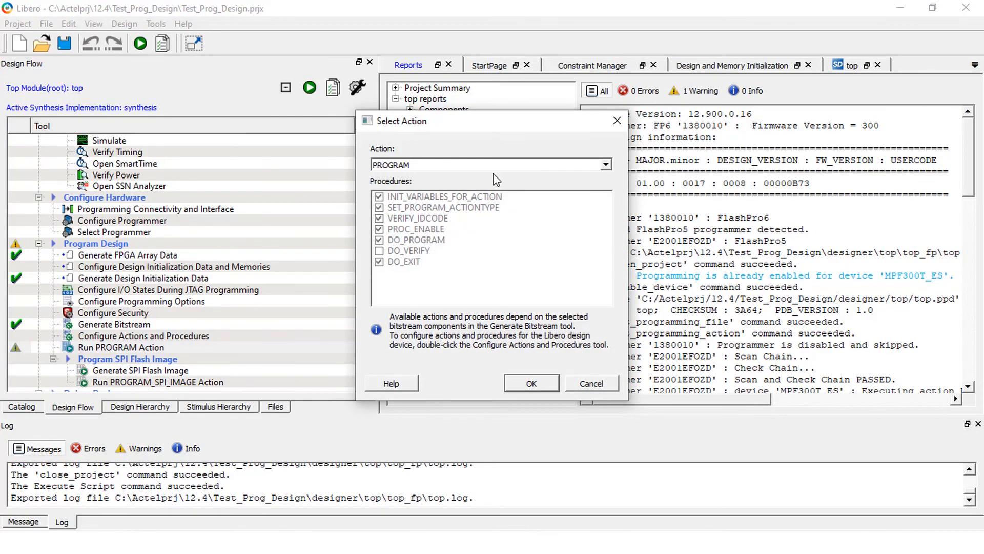
{"action": "left_click", "coordinate": [606, 164]}
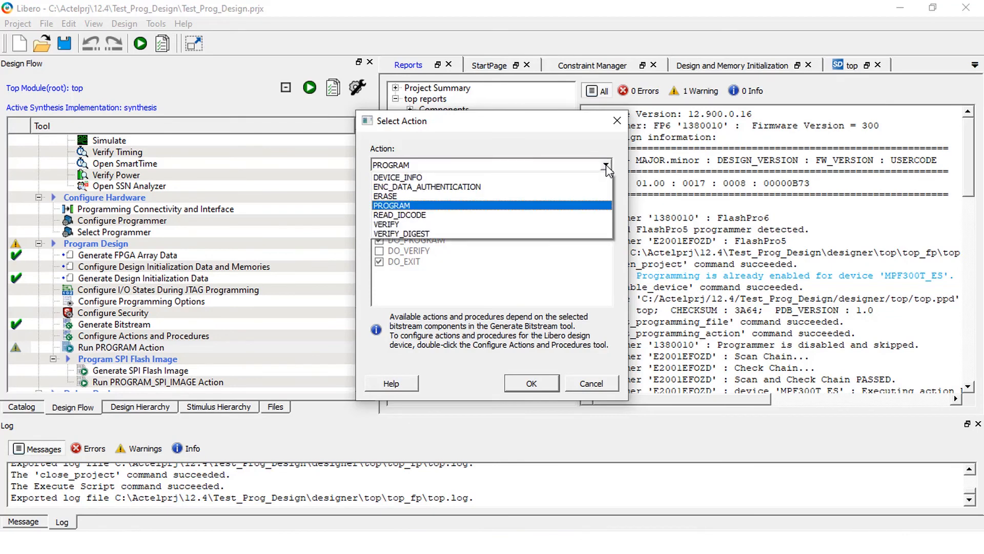
{"action": "left_click", "coordinate": [512, 177]}
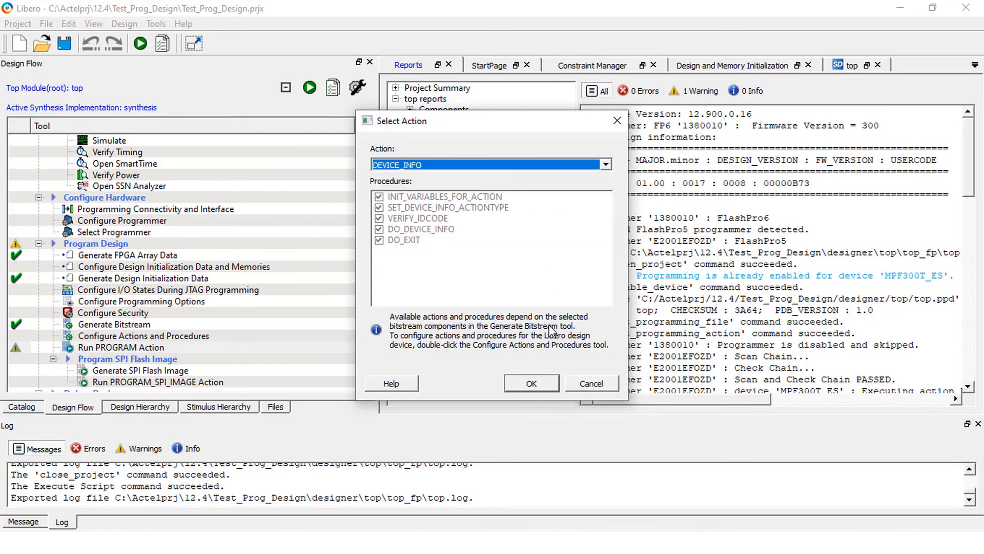
{"action": "left_click", "coordinate": [531, 383]}
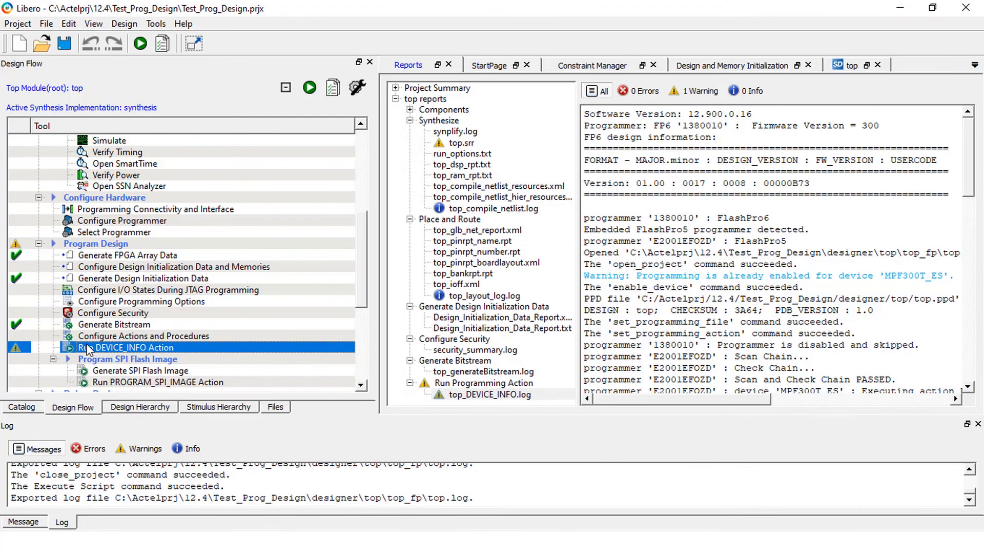
{"action": "double_click", "coordinate": [143, 347]}
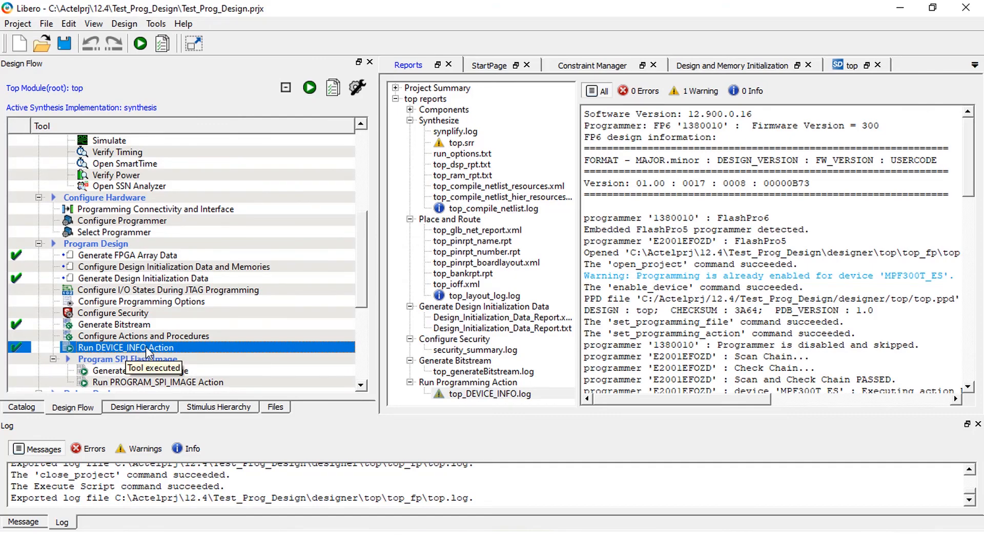
Change the programming action to PROGRAM and run it to program the device.
{"action": "right_click", "coordinate": [148, 348]}
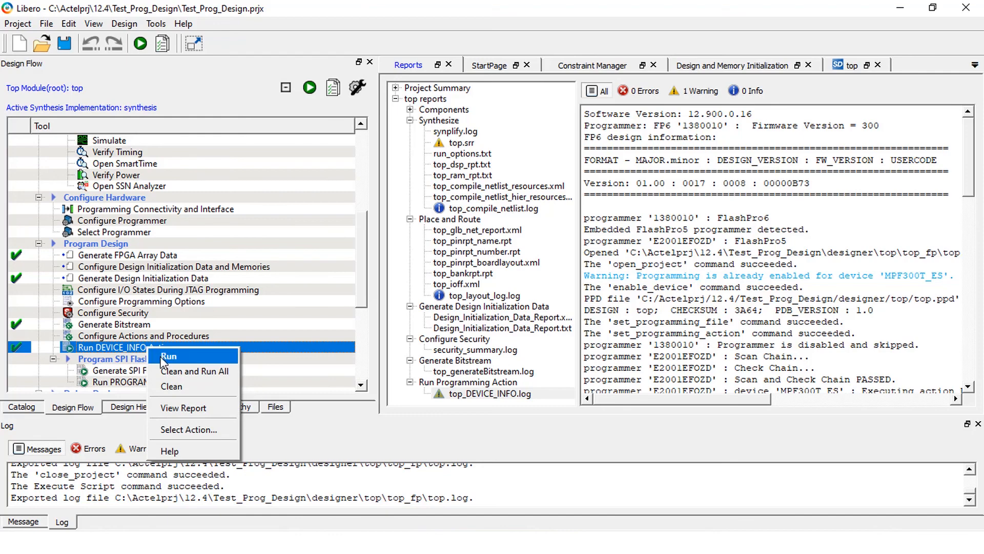
{"action": "left_click", "coordinate": [179, 430]}
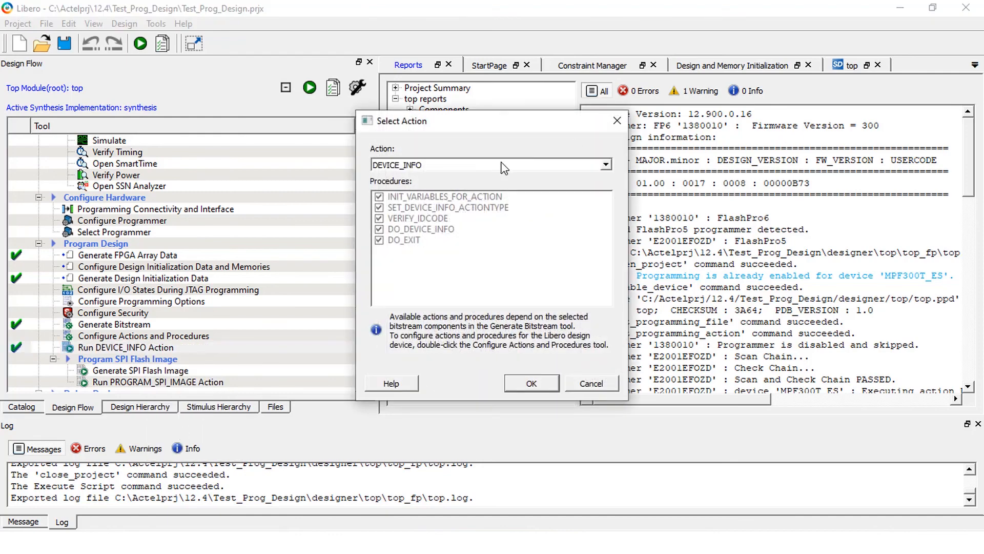
{"action": "left_click", "coordinate": [504, 167]}
{"action": "left_click", "coordinate": [440, 210]}
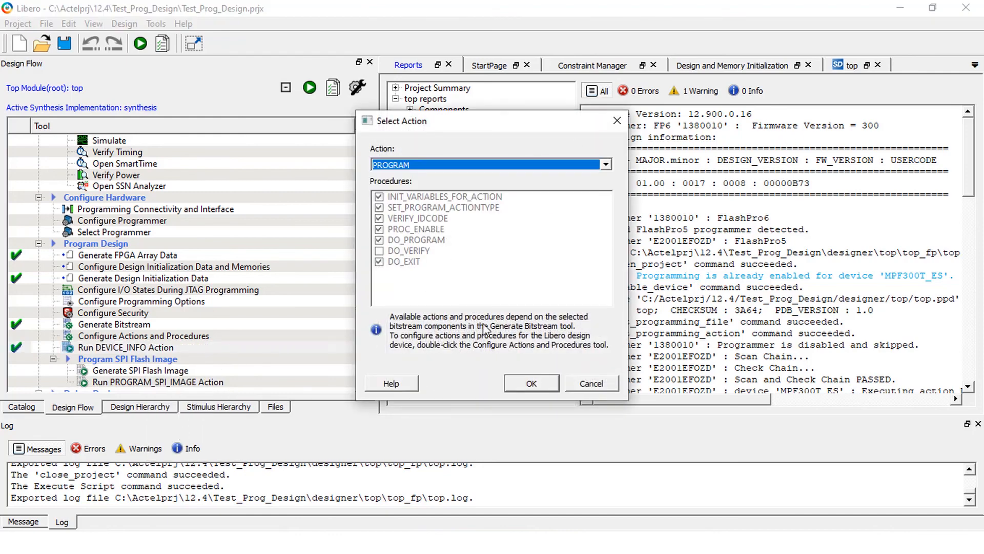
{"action": "left_click", "coordinate": [523, 383]}
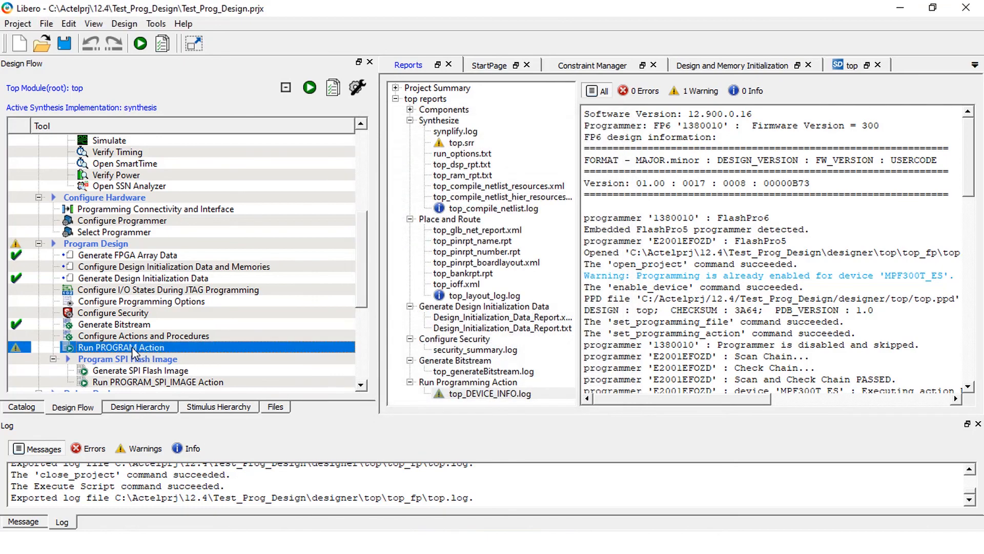
{"action": "double_click", "coordinate": [133, 348]}
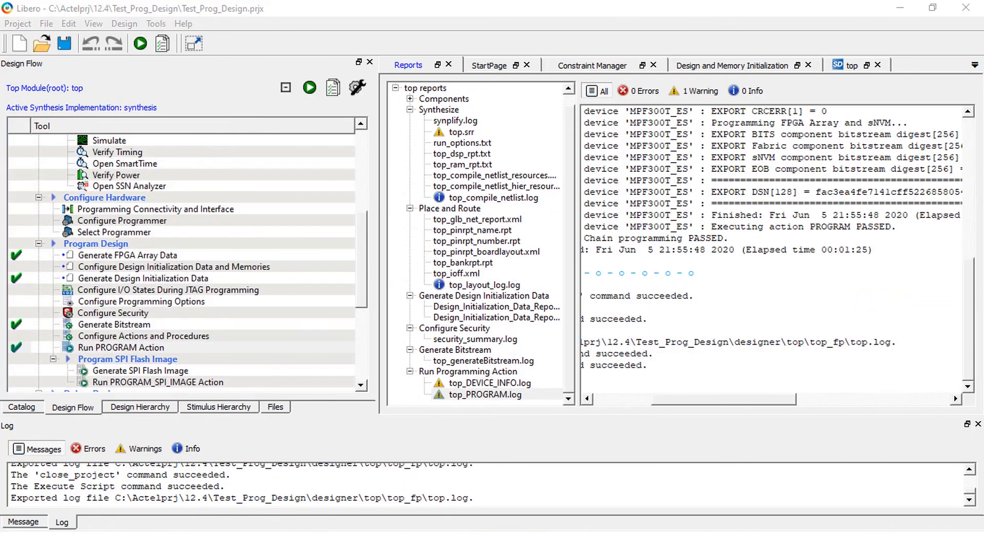
Examine the log of the PROGRAM action and highlight the line reporting its execution result.
{"action": "left_click", "coordinate": [91, 349]}
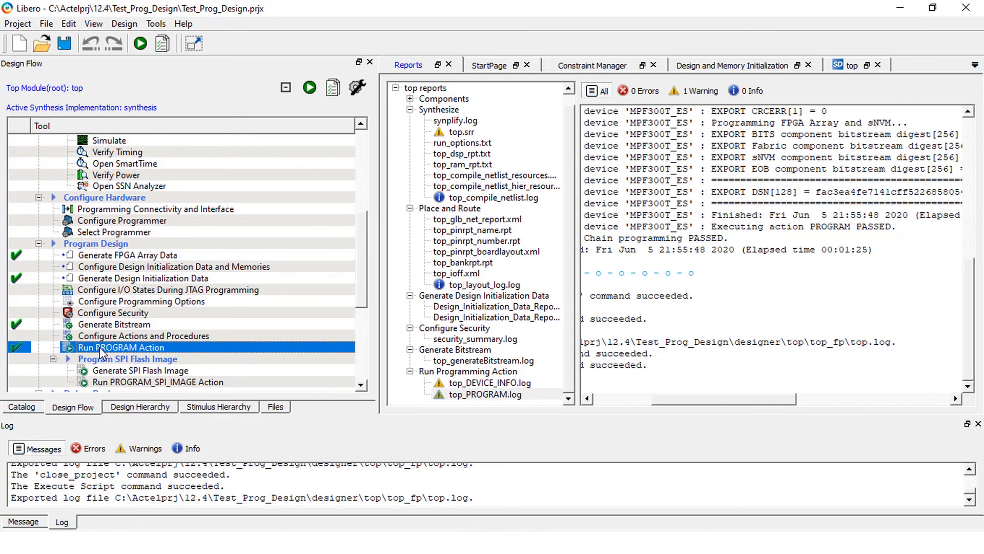
{"action": "left_click_drag", "start_coordinate": [728, 227], "coordinate": [877, 226]}
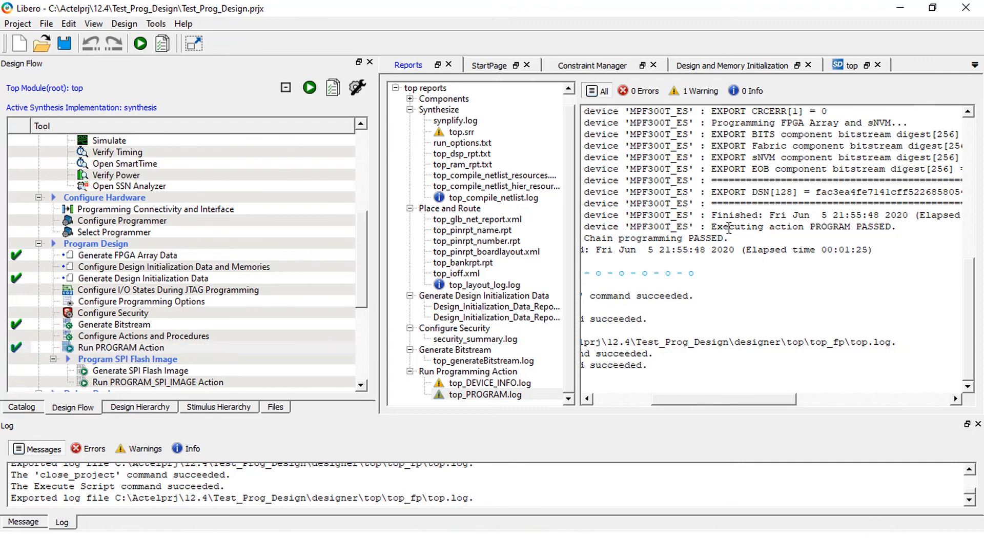
{"action": "left_click_drag", "start_coordinate": [877, 222], "coordinate": [896, 221]}
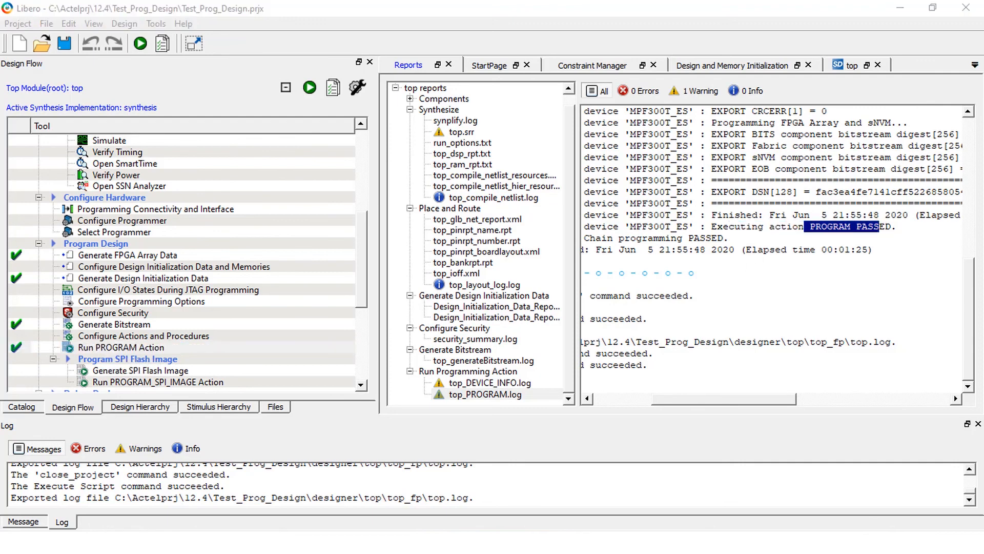